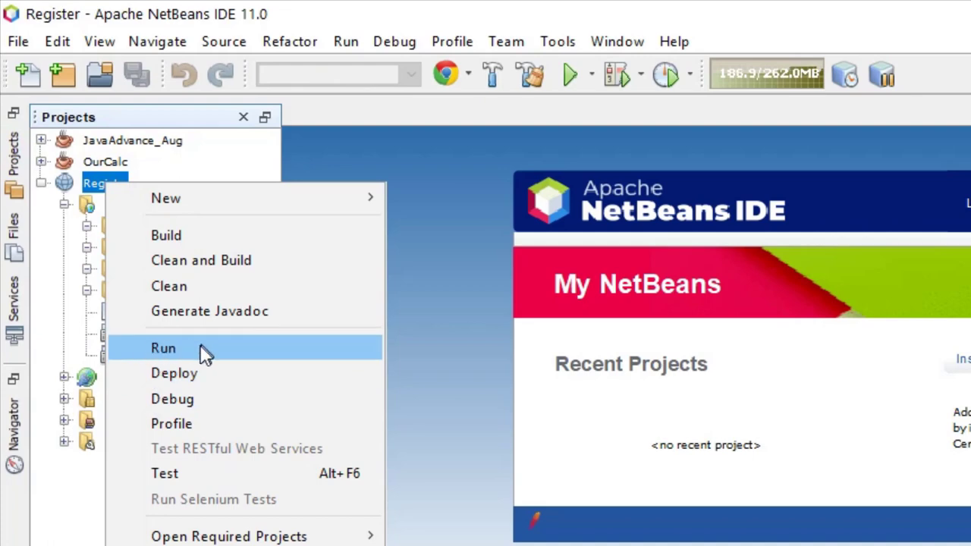
- Run the Register project and load localhost:8080/Register/signup.jsp in Chrome
left_click(200, 353)
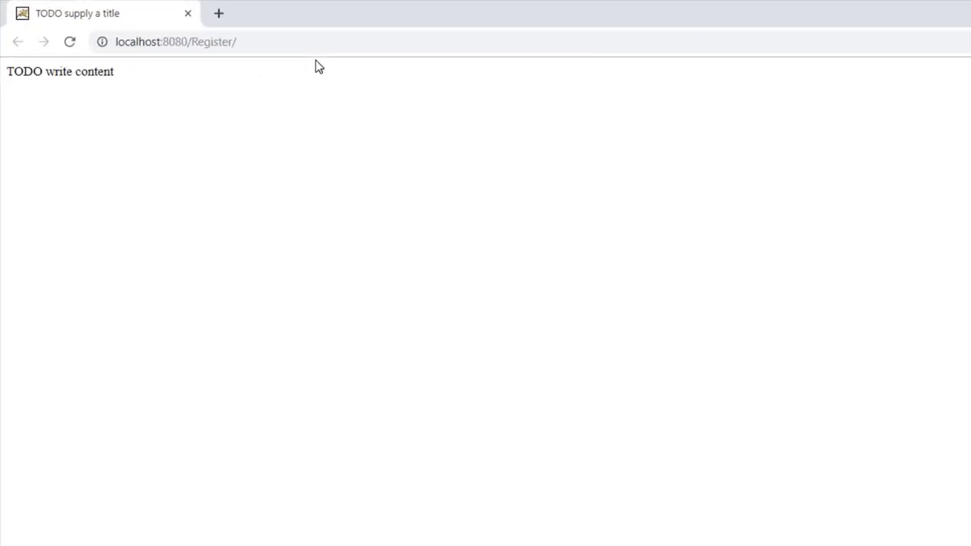
left_click(377, 50)
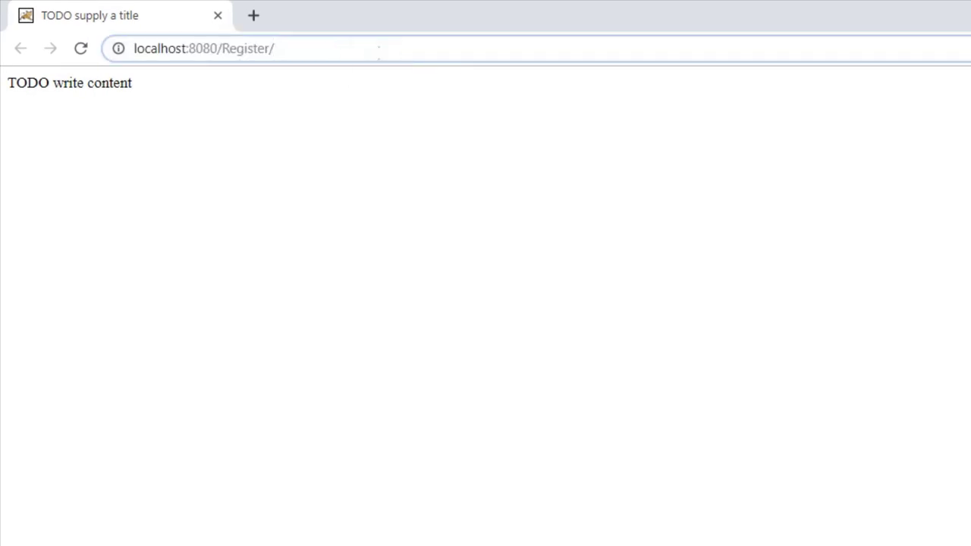
type("signup.jsp")
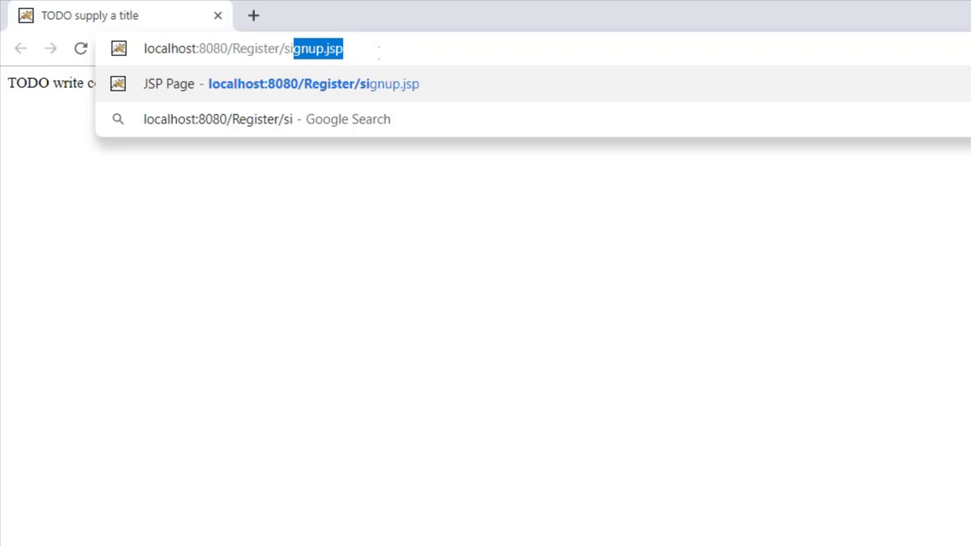
key("Return")
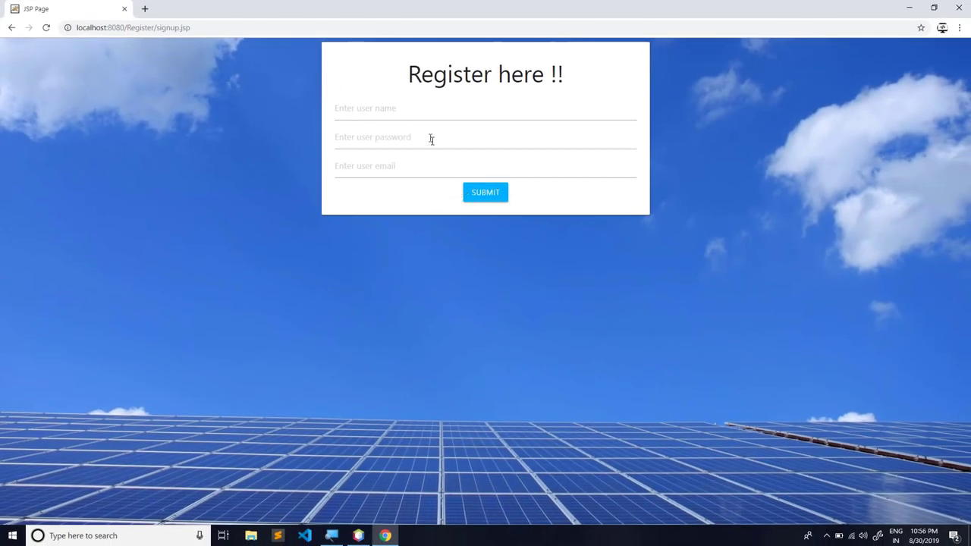
- Try the signup form by focusing its user name, password and email fields in turn
left_click(402, 102)
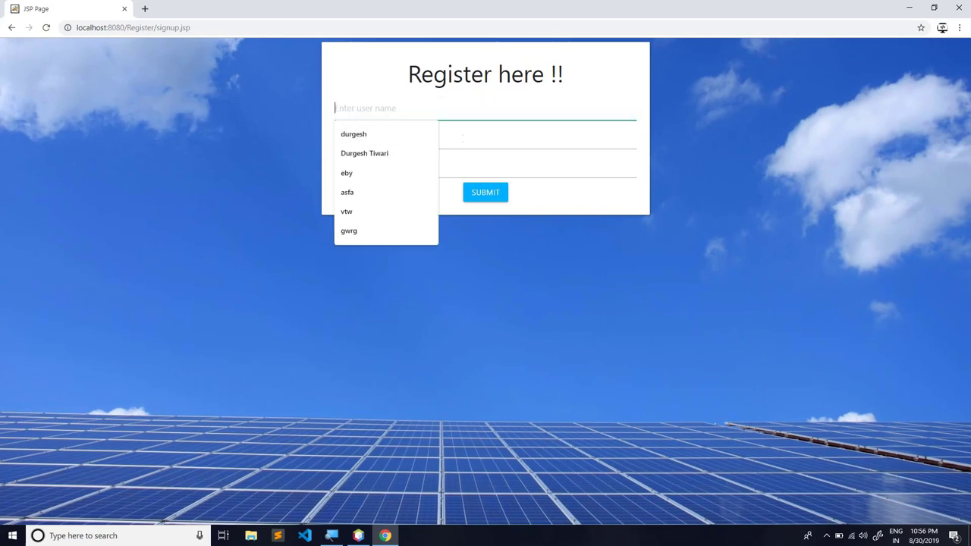
key("Tab")
left_click(402, 170)
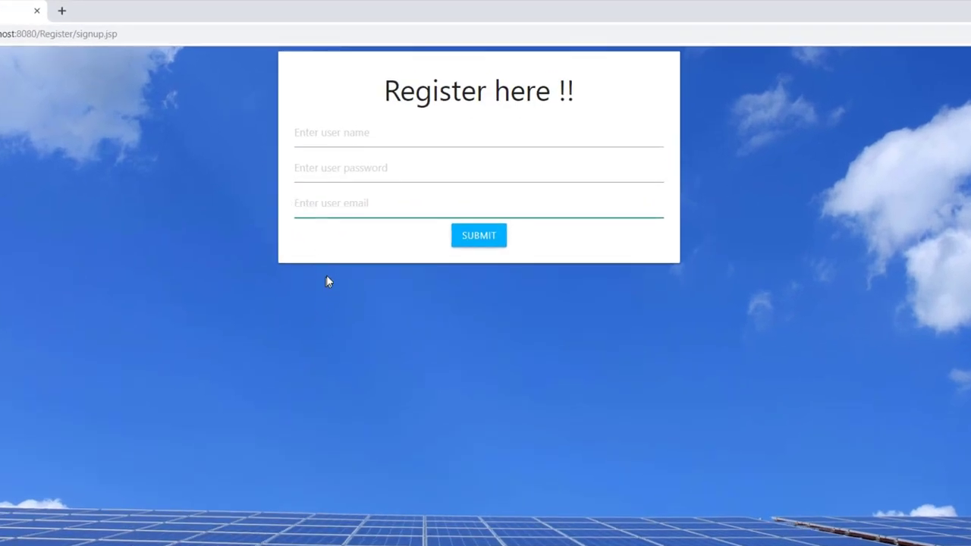
left_click(317, 127)
left_click(451, 173)
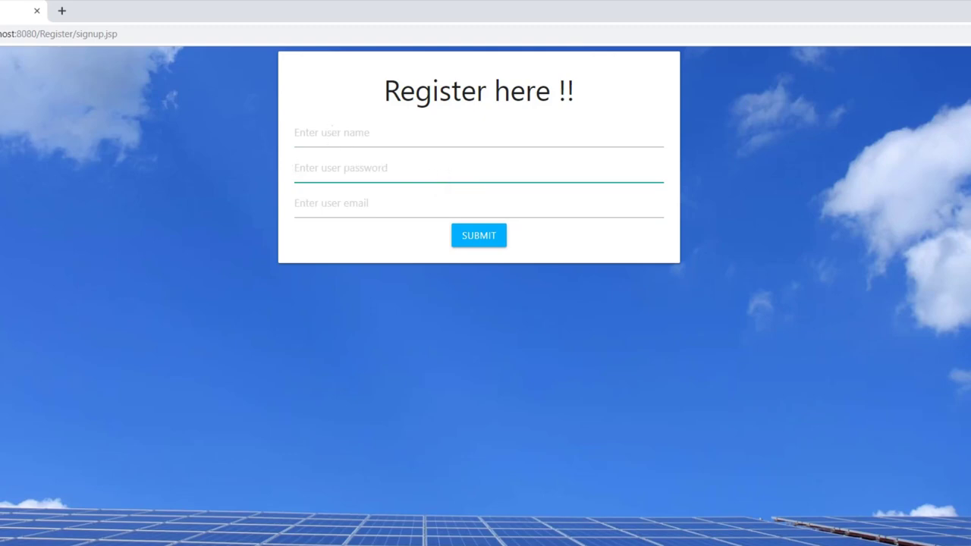
left_click(330, 130)
left_click(445, 176)
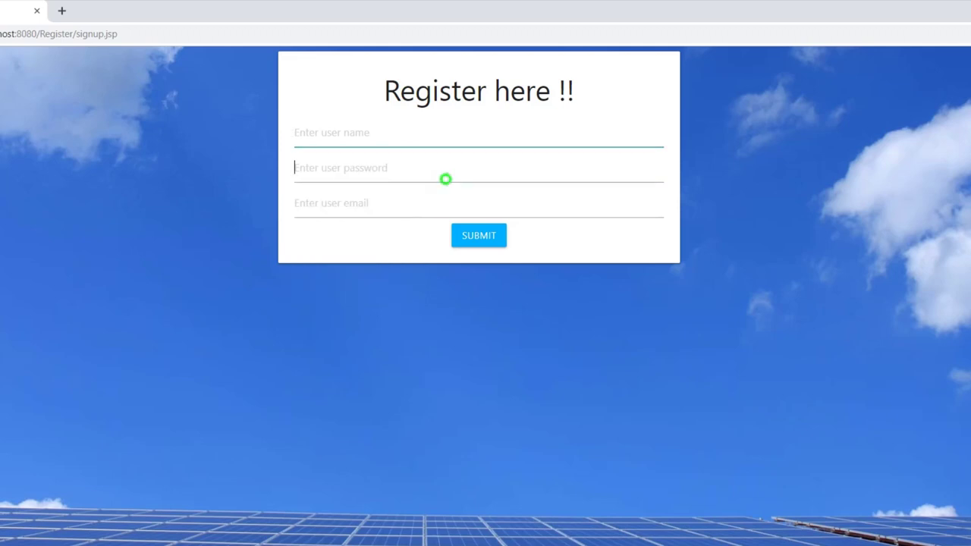
left_click(368, 202)
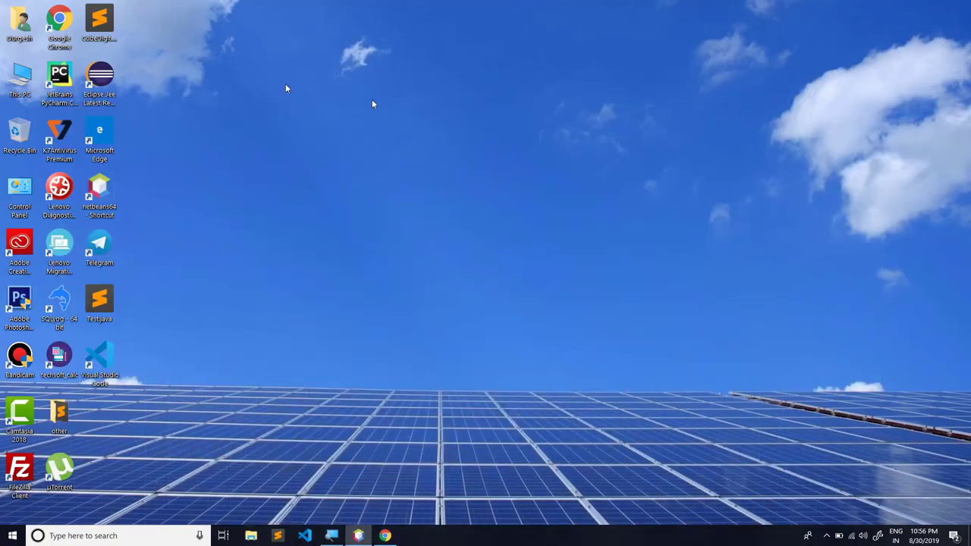
- Refresh the desktop twice from its right-click menu
right_click(286, 89)
left_click(312, 130)
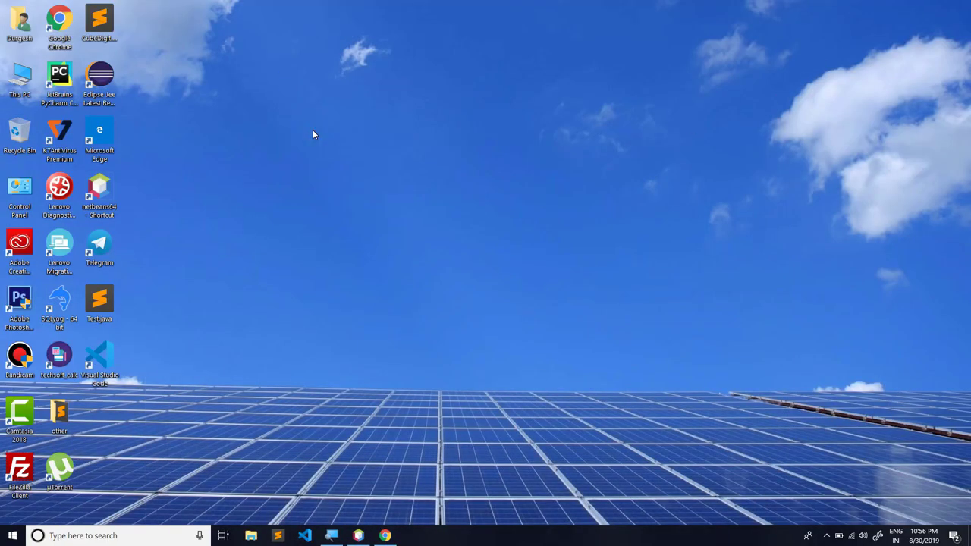
right_click(295, 67)
left_click(311, 115)
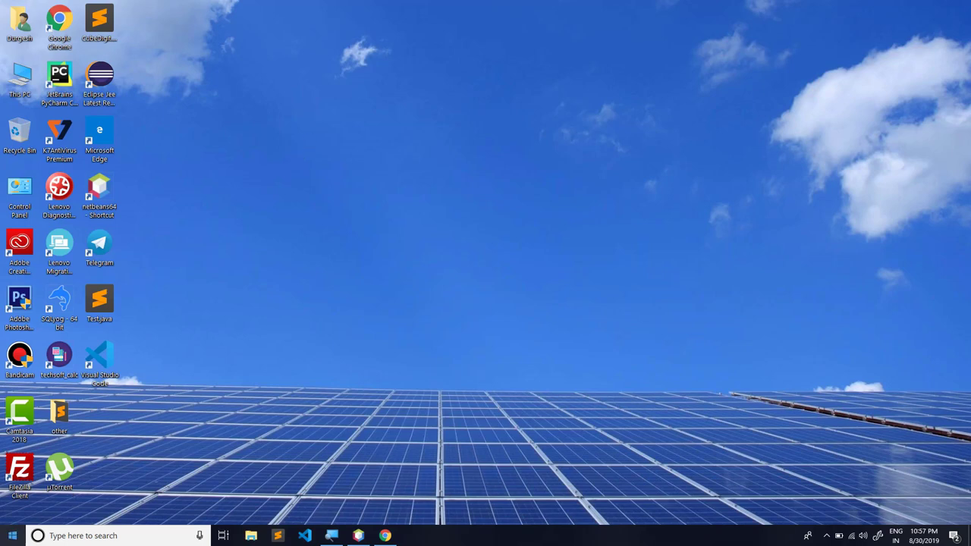
- Search for 'my' and launch the MySQL 5.7 Command Line Client
left_click(12, 536)
type("my")
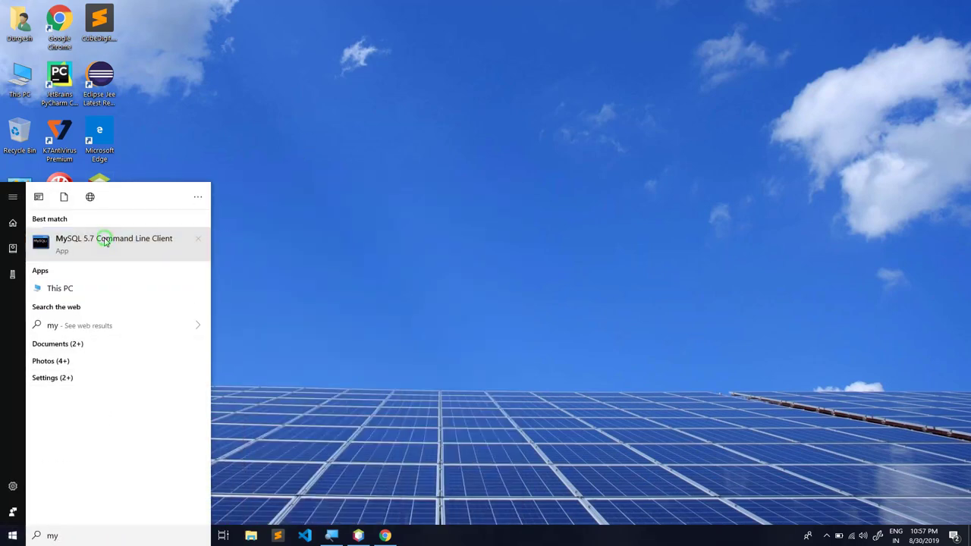
left_click(104, 241)
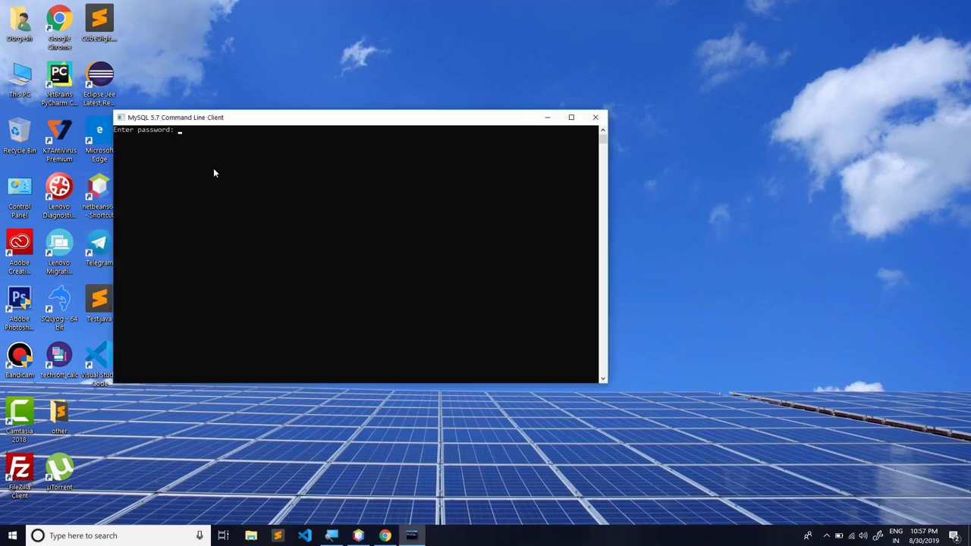
- Log in to MySQL with the root password, then move the console aside and close it
type("****")
key("Return")
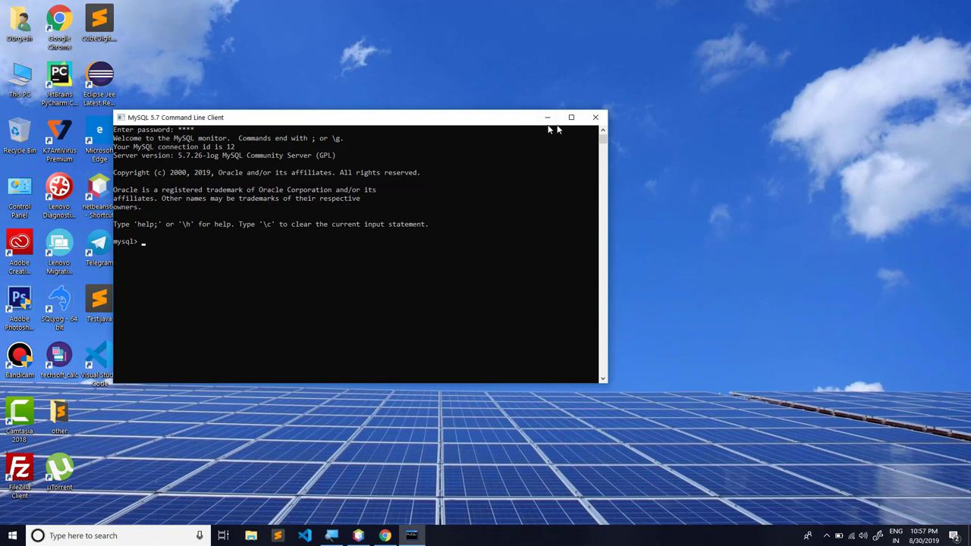
left_click_drag(465, 120, 552, 120)
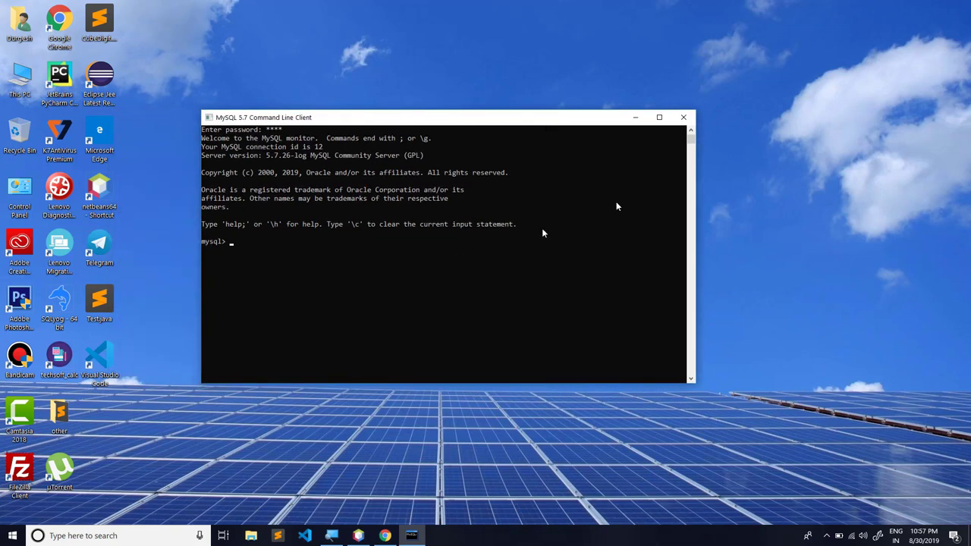
left_click(682, 117)
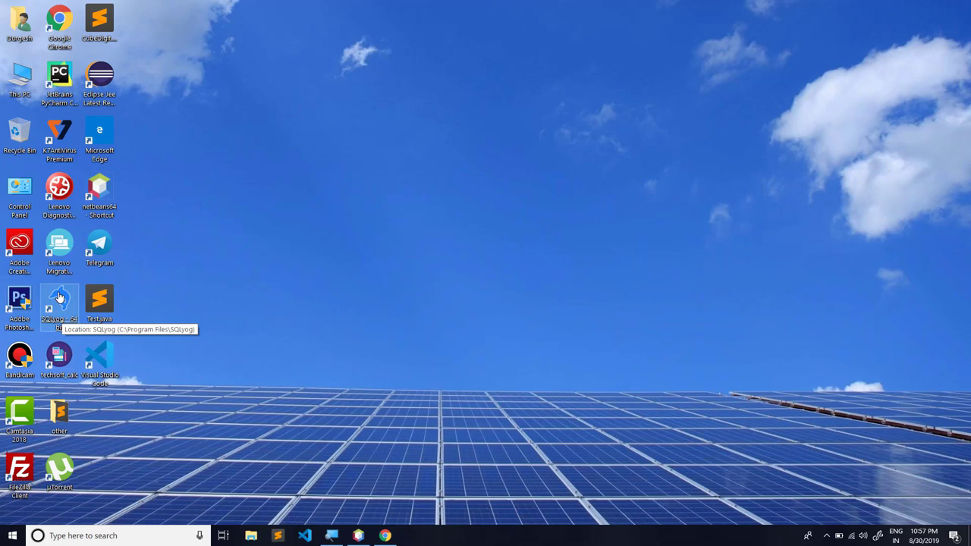
- Launch SQLyog and create a database named youtube on the local server
double_click(59, 299)
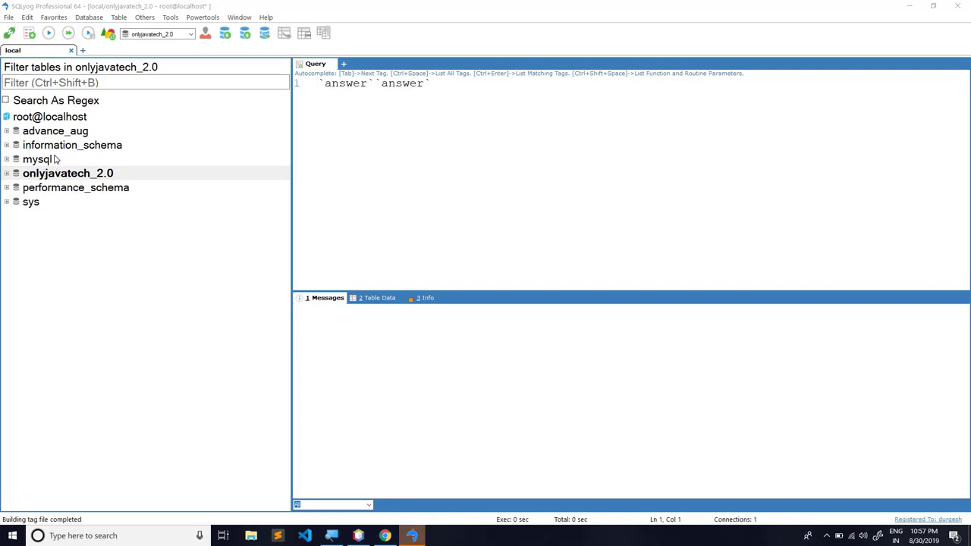
right_click(88, 273)
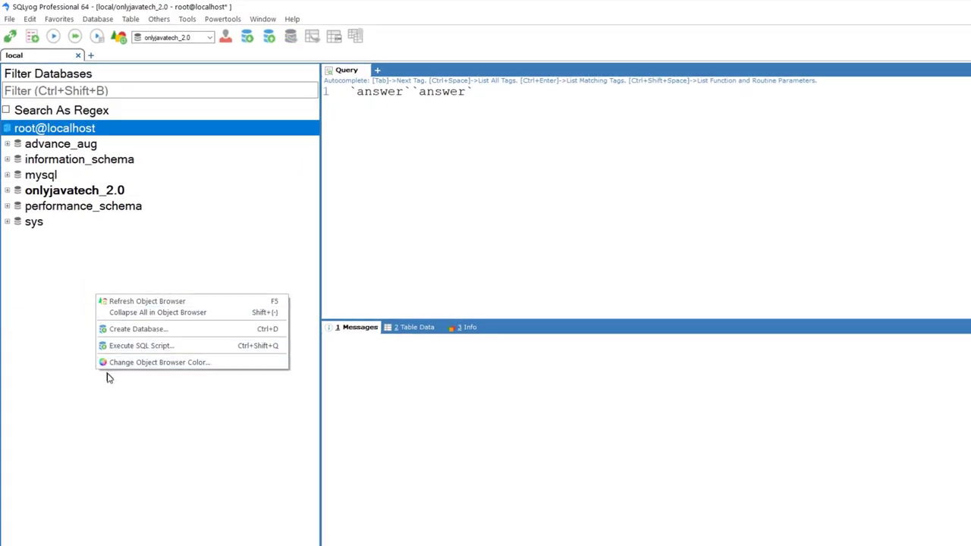
left_click(154, 332)
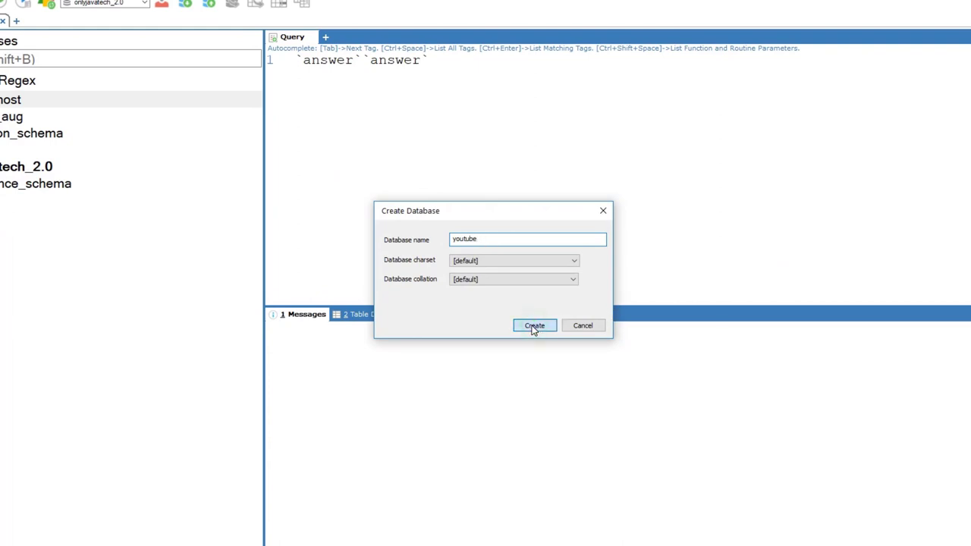
left_click(534, 325)
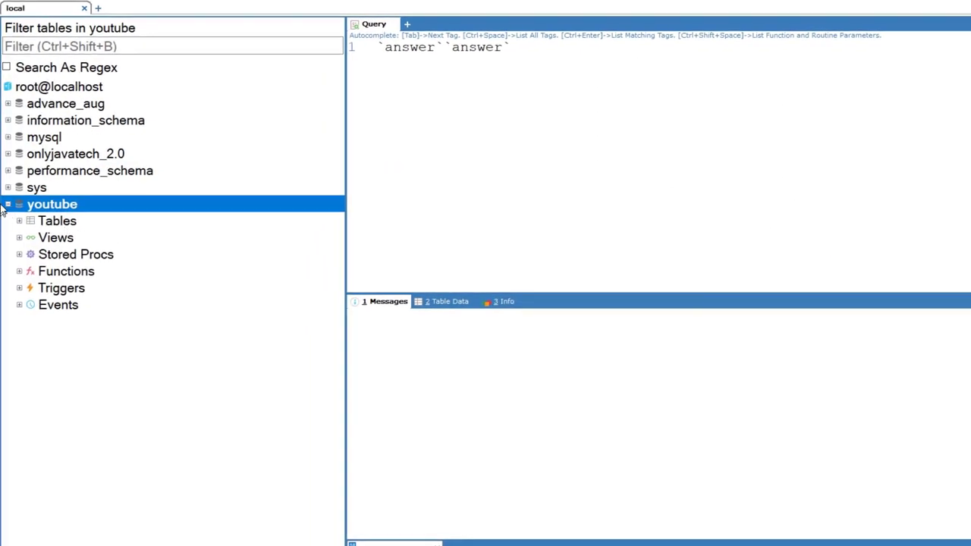
- Start a new table under youtube's Tables, widen the editor, and name it user
left_click(7, 206)
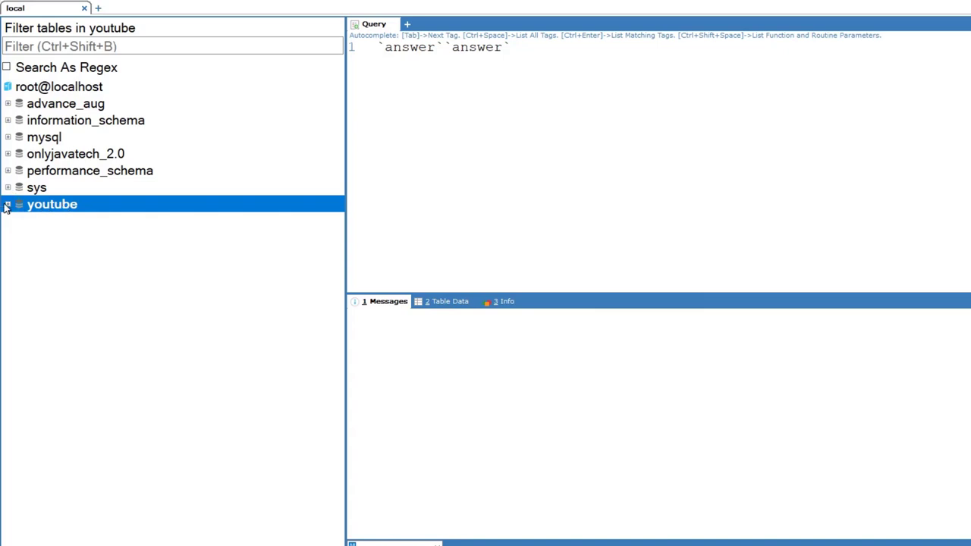
left_click(7, 206)
left_click(48, 225)
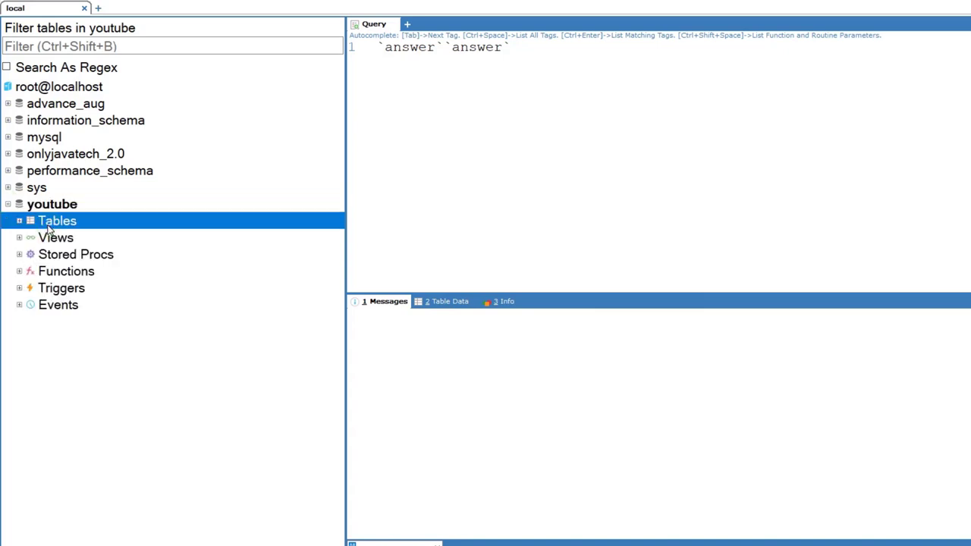
right_click(49, 226)
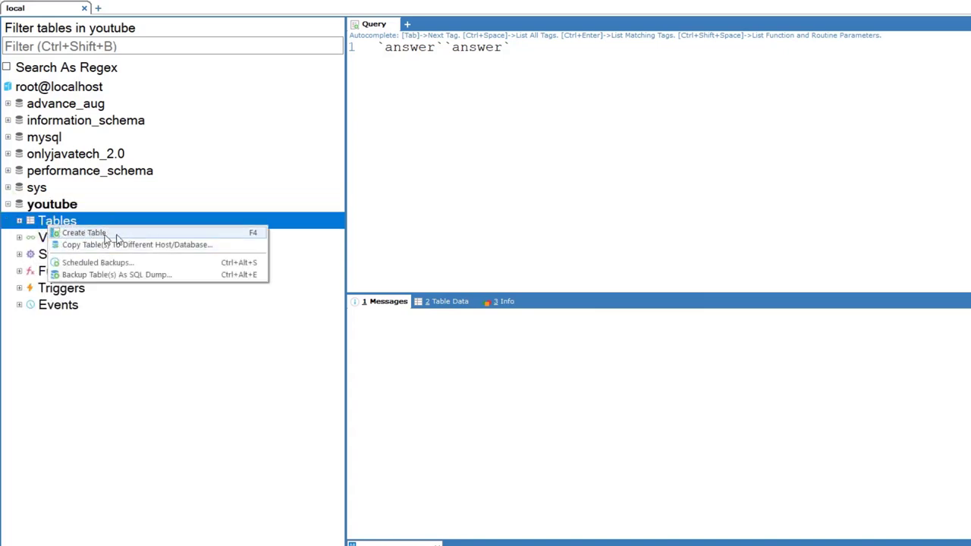
left_click(213, 237)
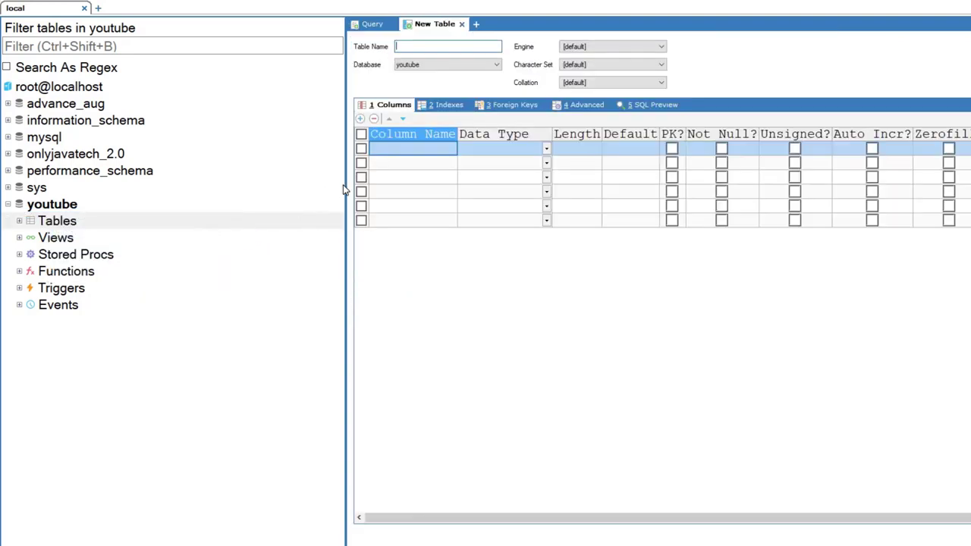
left_click_drag(344, 185, 220, 184)
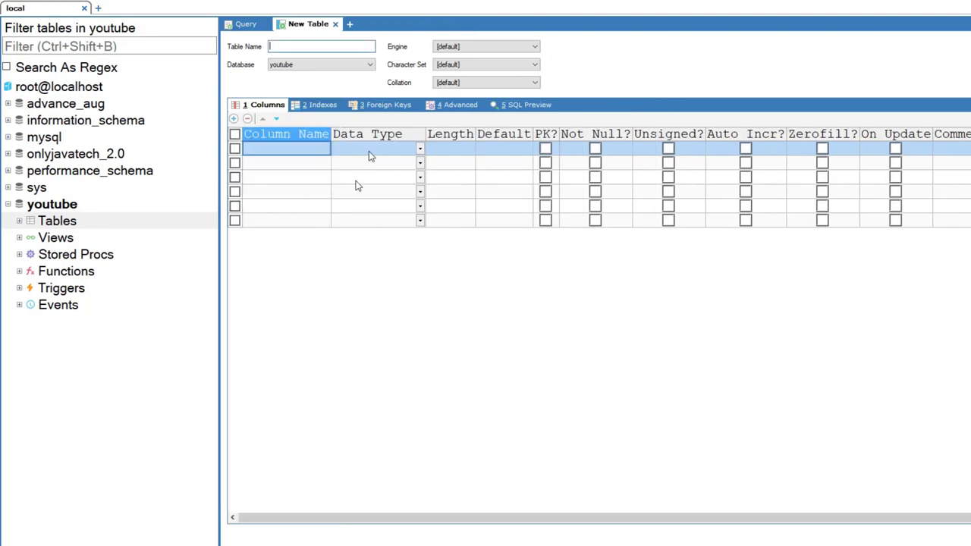
left_click(285, 49)
left_click(289, 48)
- Add column id as int(12), primary key with auto-increment
left_click(254, 149)
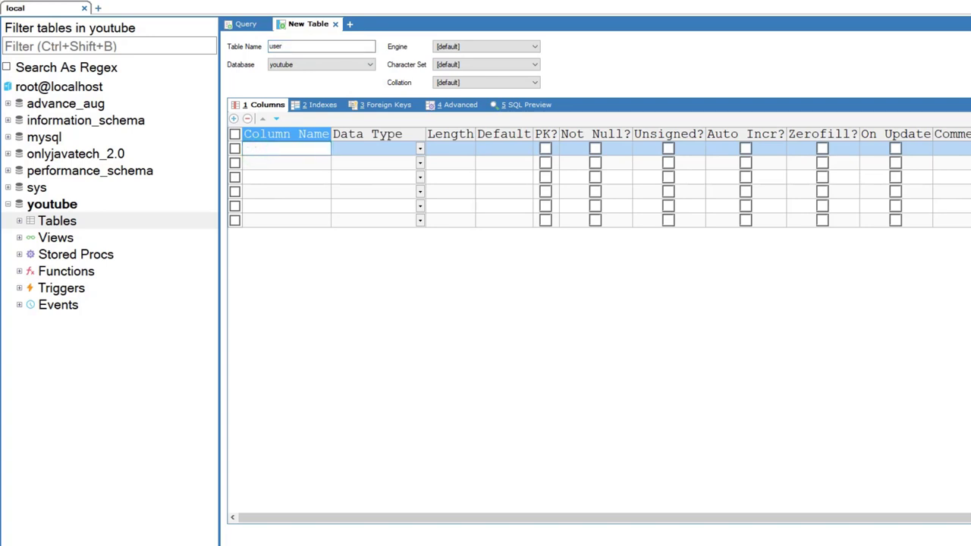
type("id")
key("Tab")
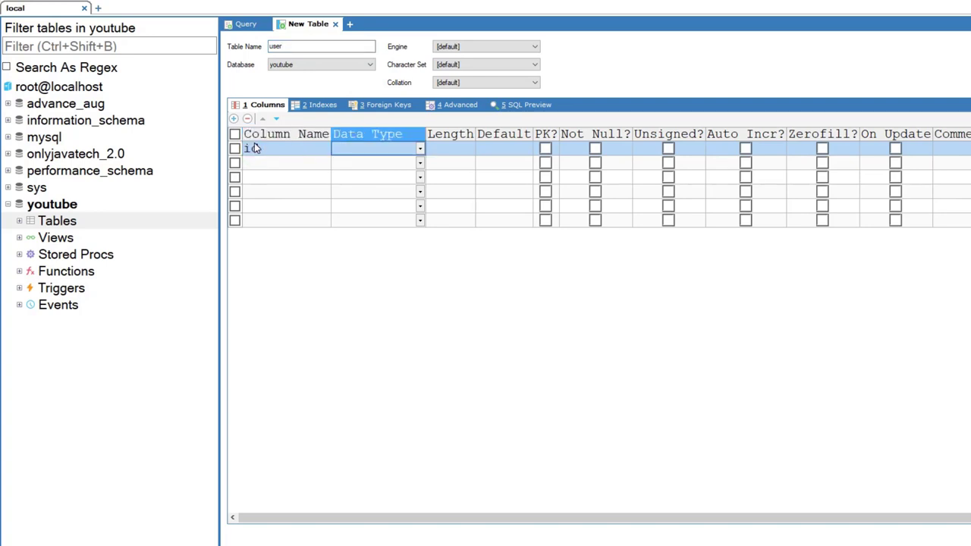
type("int")
key("Tab")
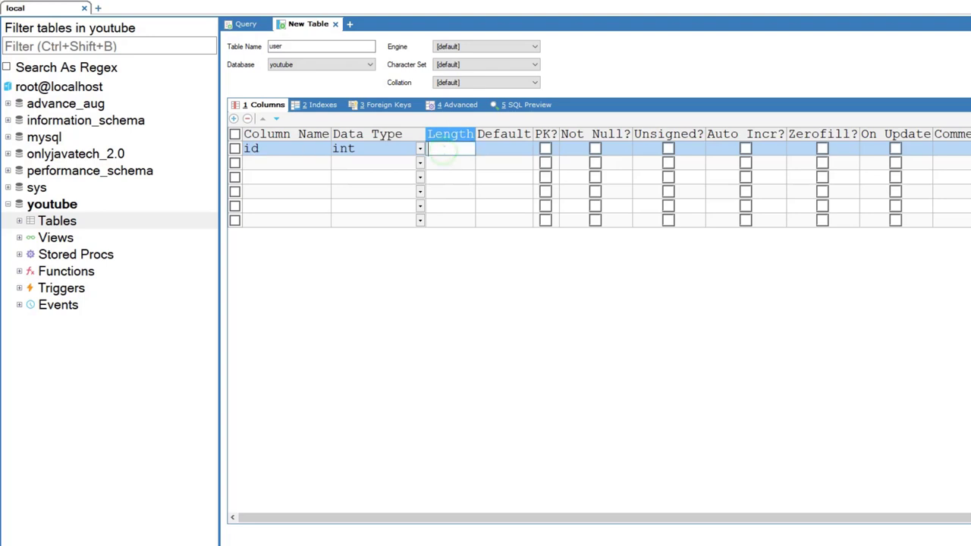
type("12")
left_click(545, 149)
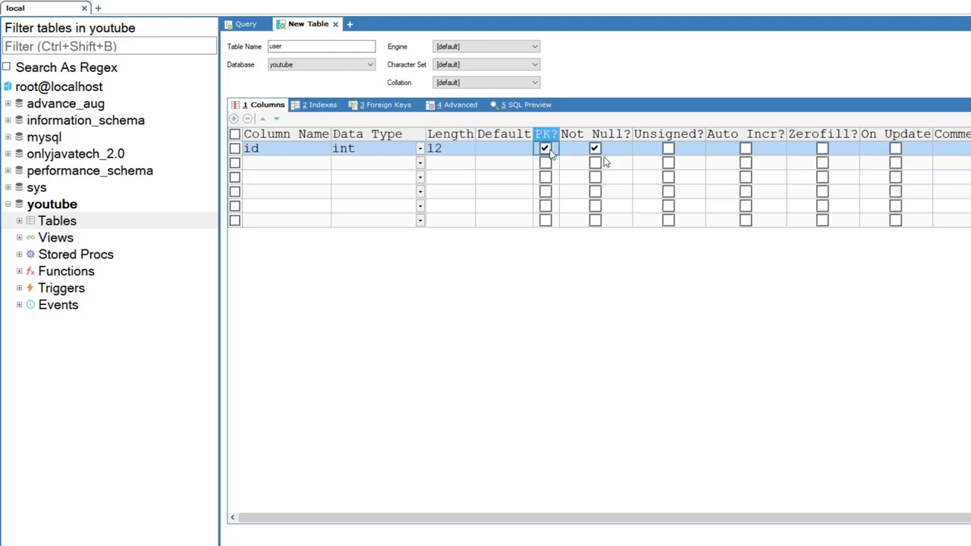
left_click(746, 150)
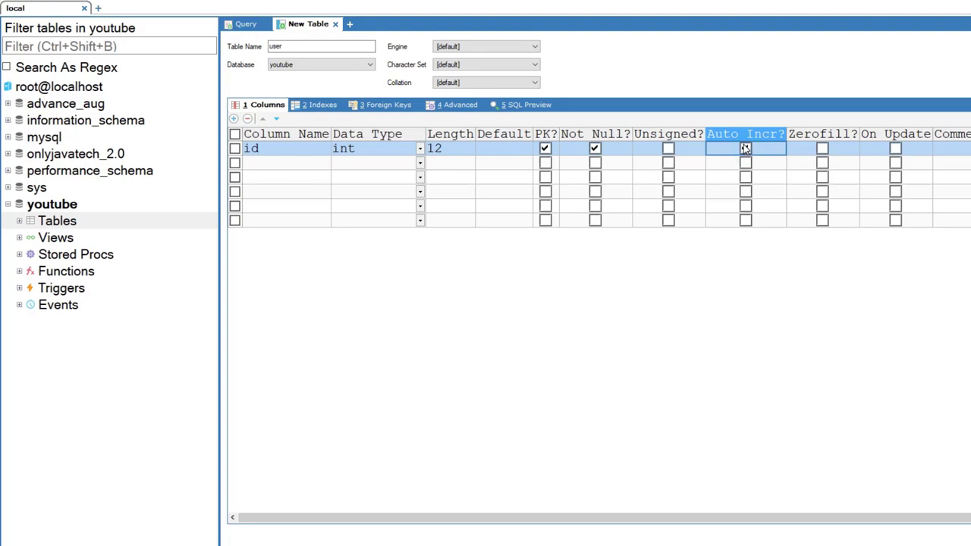
left_click(746, 149)
- Add column name as varchar(100), not null
left_click(295, 164)
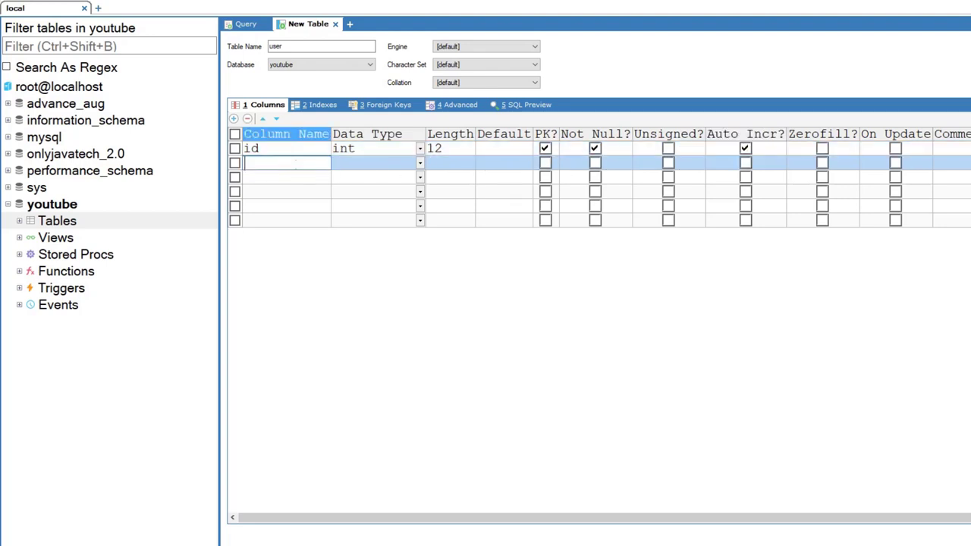
type("name")
left_click(364, 161)
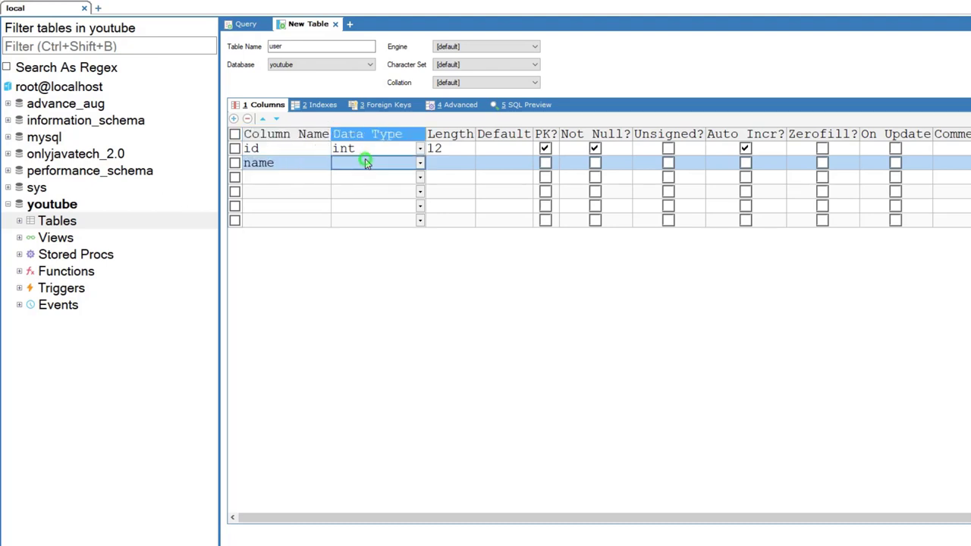
left_click(364, 162)
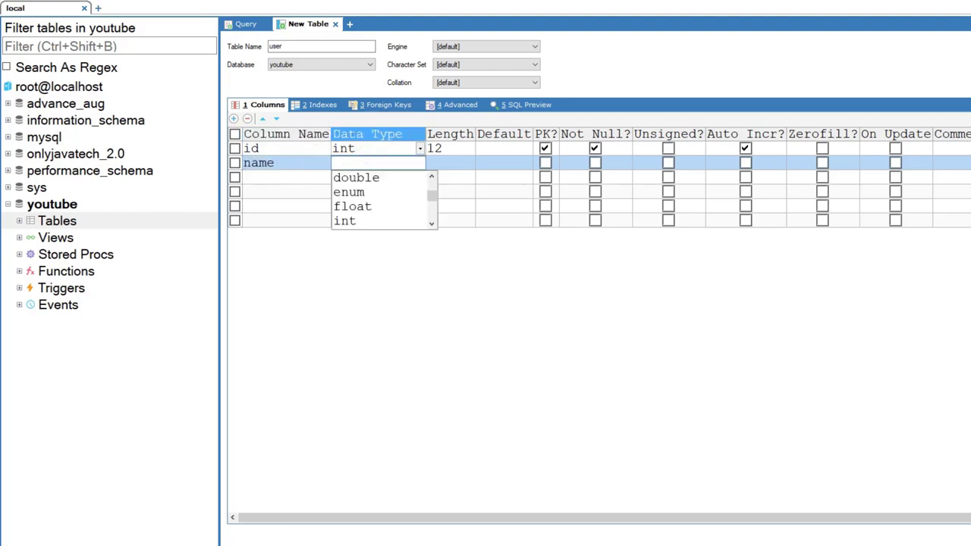
type("varch")
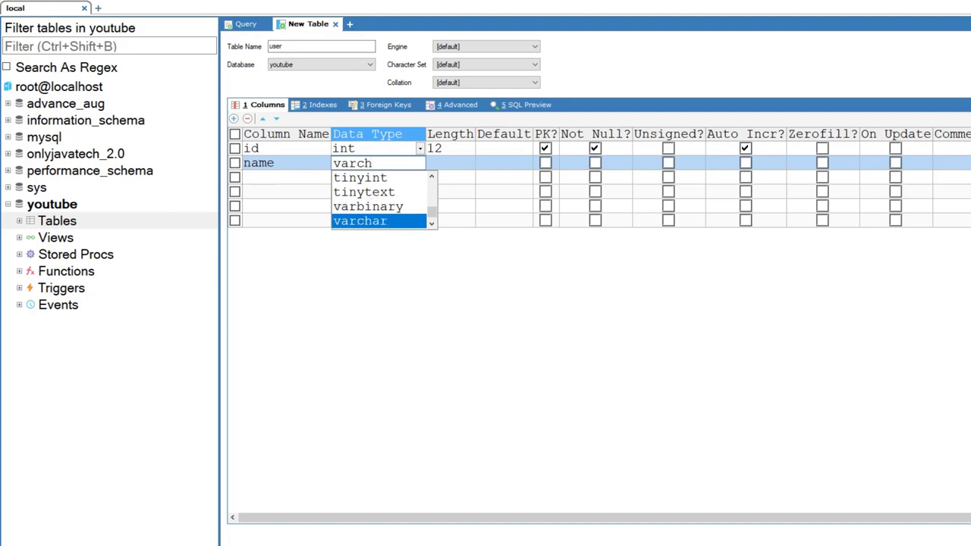
left_click(381, 222)
left_click(446, 168)
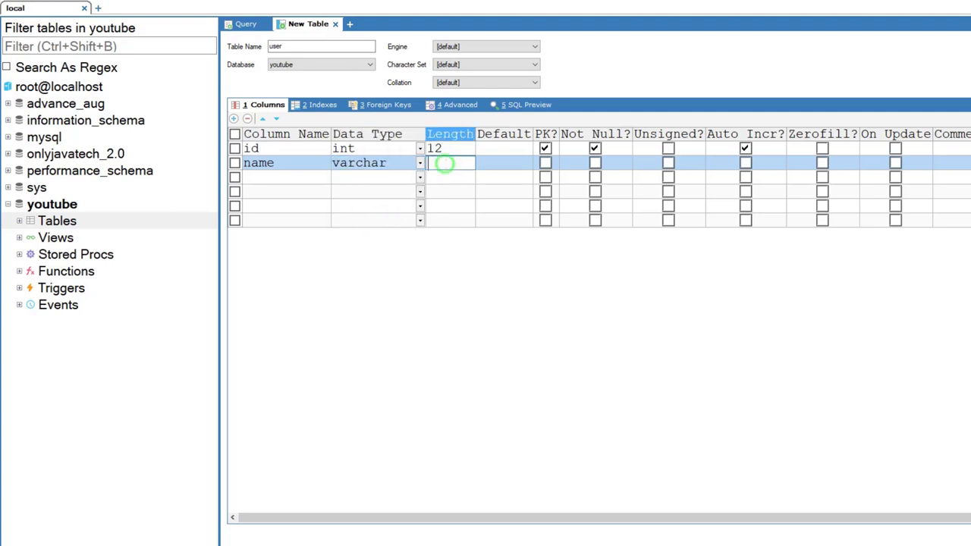
type("100")
left_click(595, 162)
- Add column password as varchar(100)
left_click(279, 178)
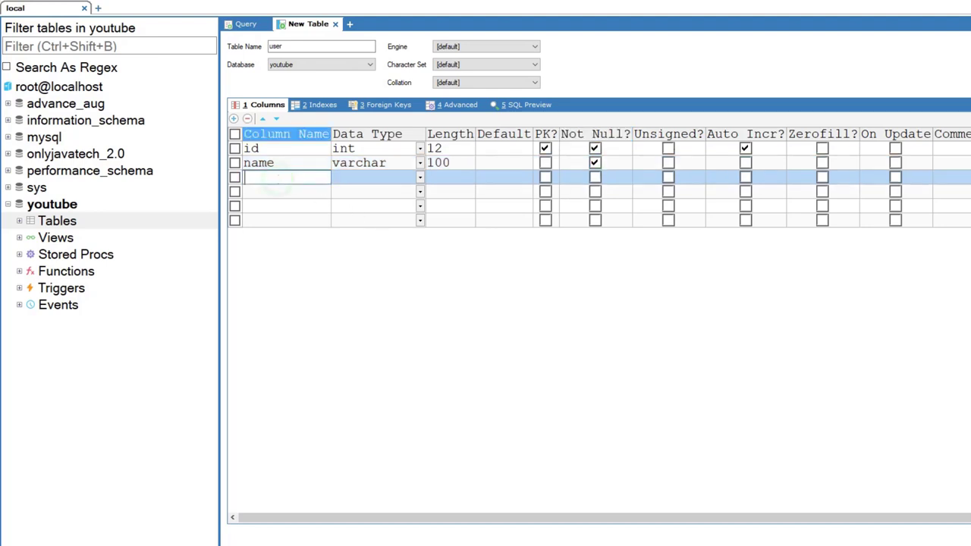
type("password")
key("Tab")
type("varch")
key("Tab")
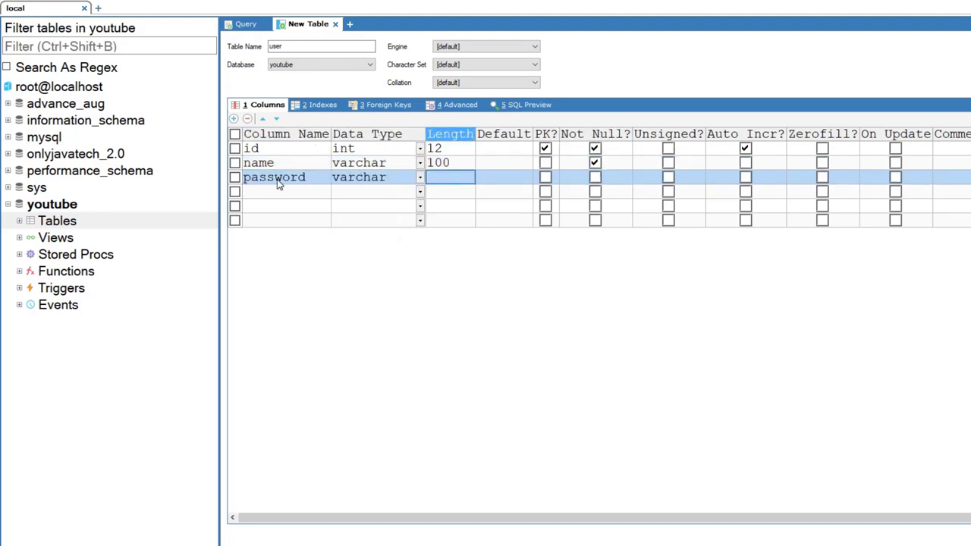
key("Tab")
left_click(448, 177)
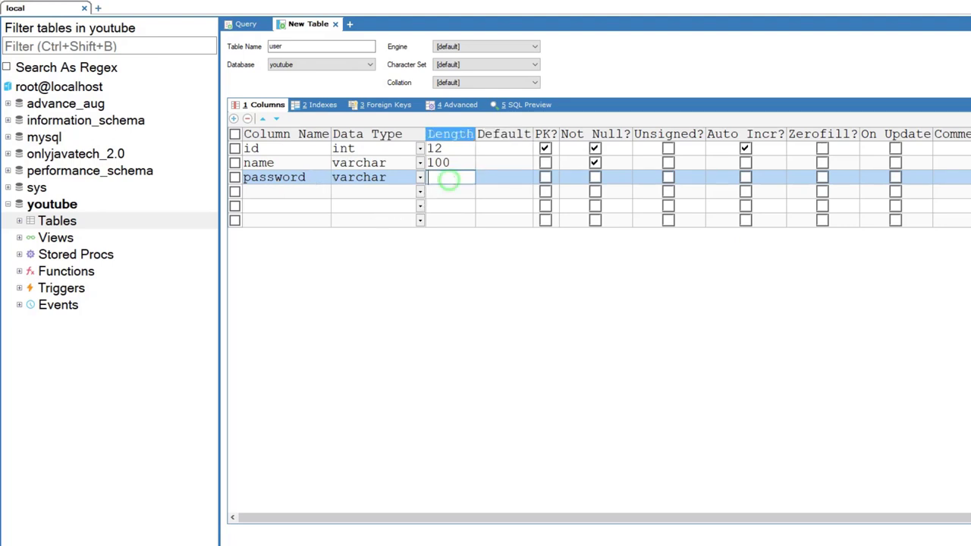
type("100")
- Add column email as varchar(50)
left_click(319, 193)
type("email")
key("Tab")
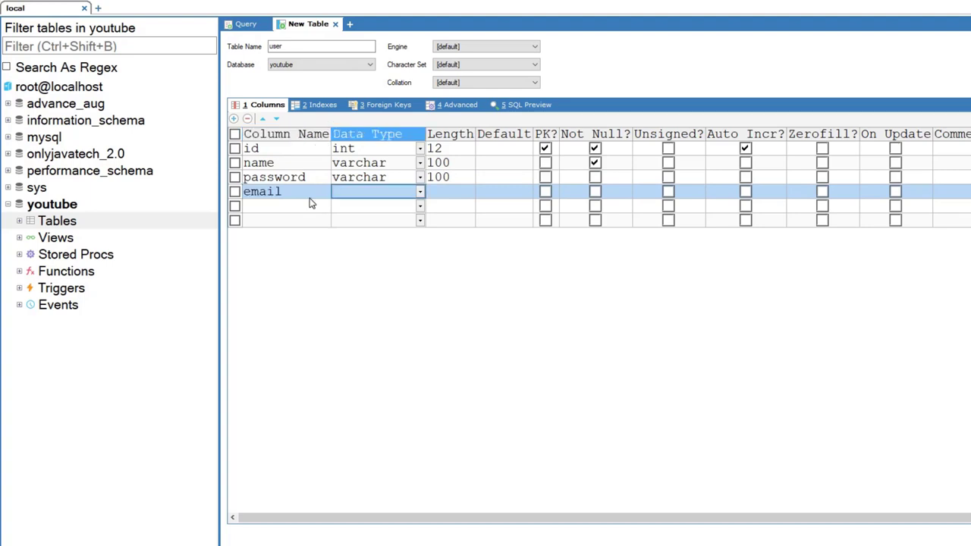
type("varc")
key("Tab")
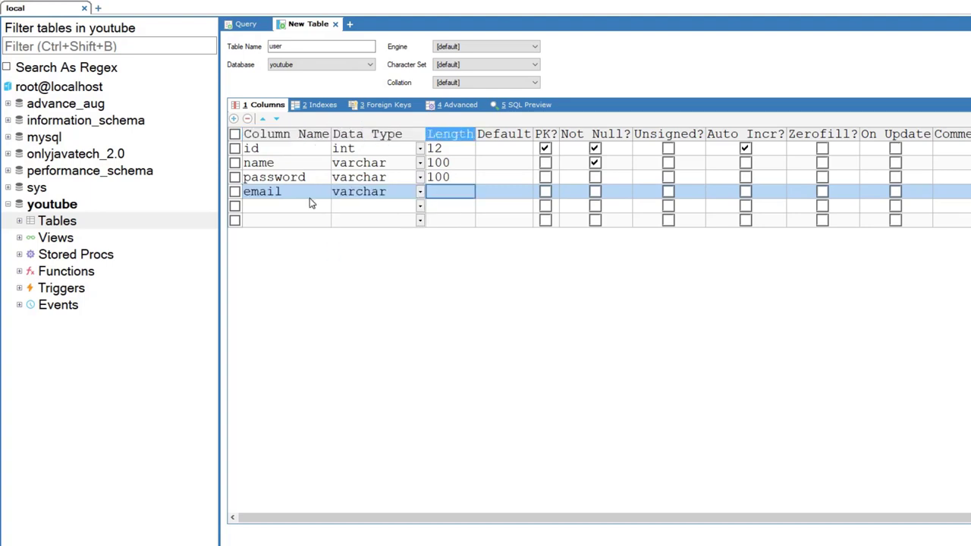
type("50")
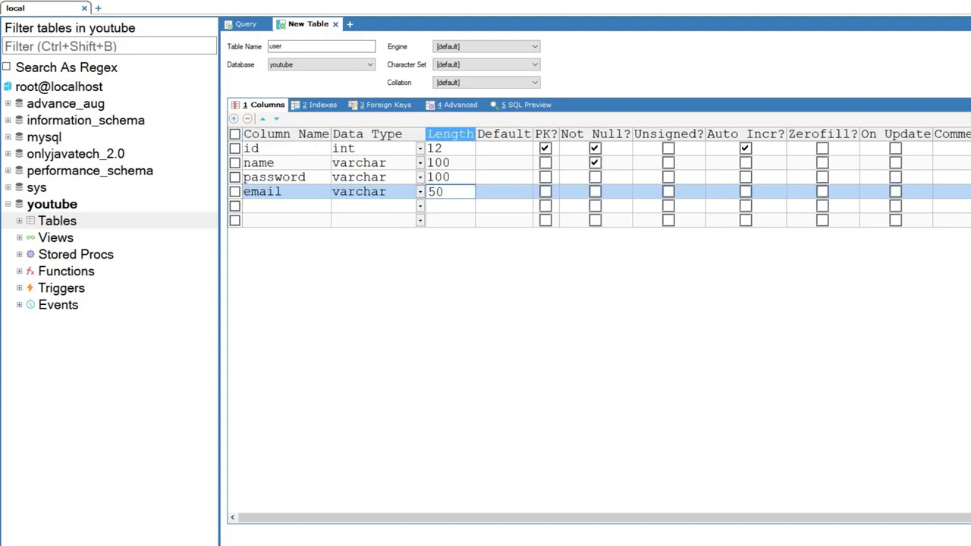
left_click(410, 316)
left_click(436, 193)
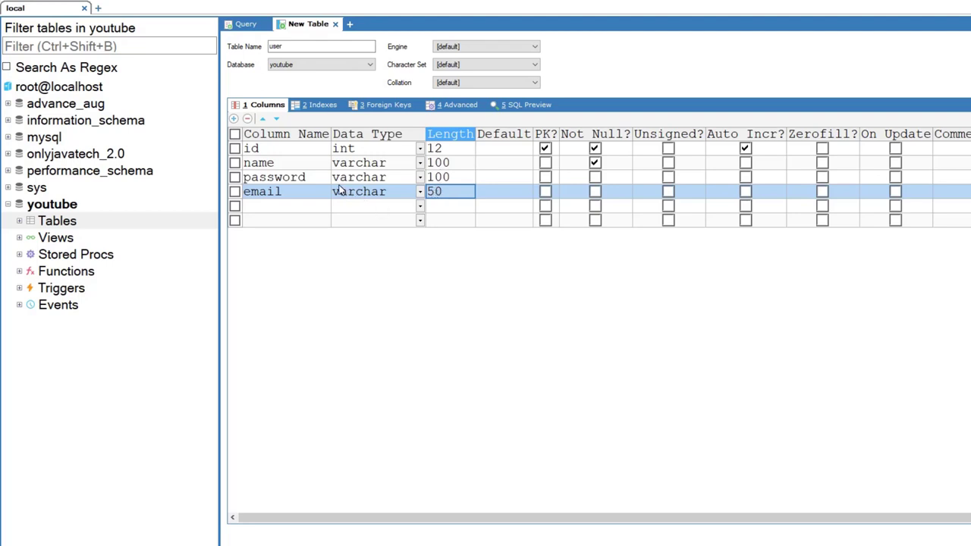
- Review the name, password, email and id columns in the grid
left_click(258, 164)
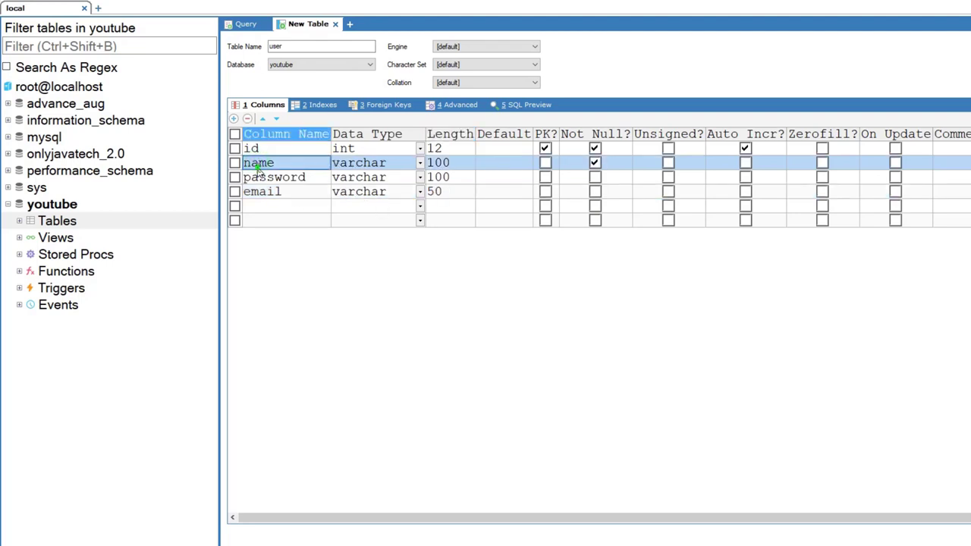
left_click(257, 177)
left_click(272, 193)
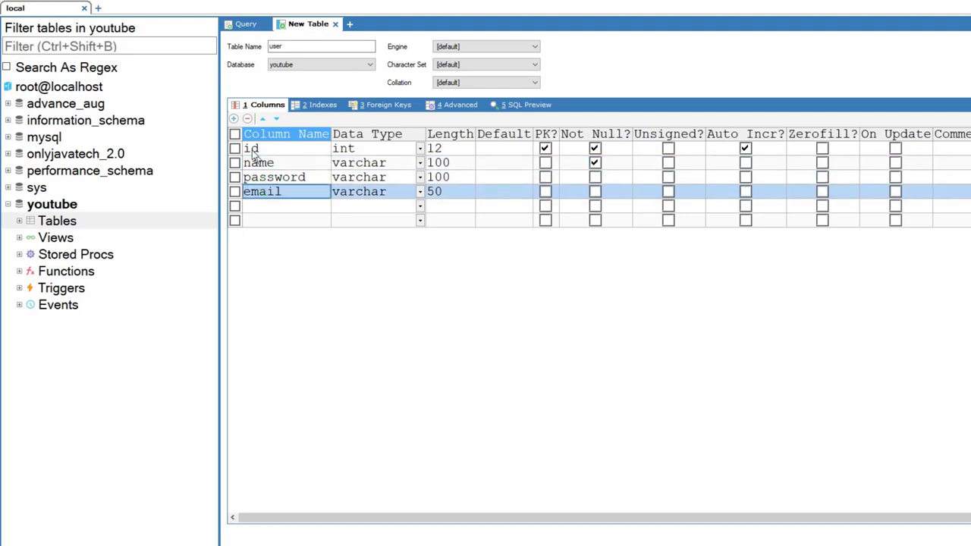
left_click(251, 149)
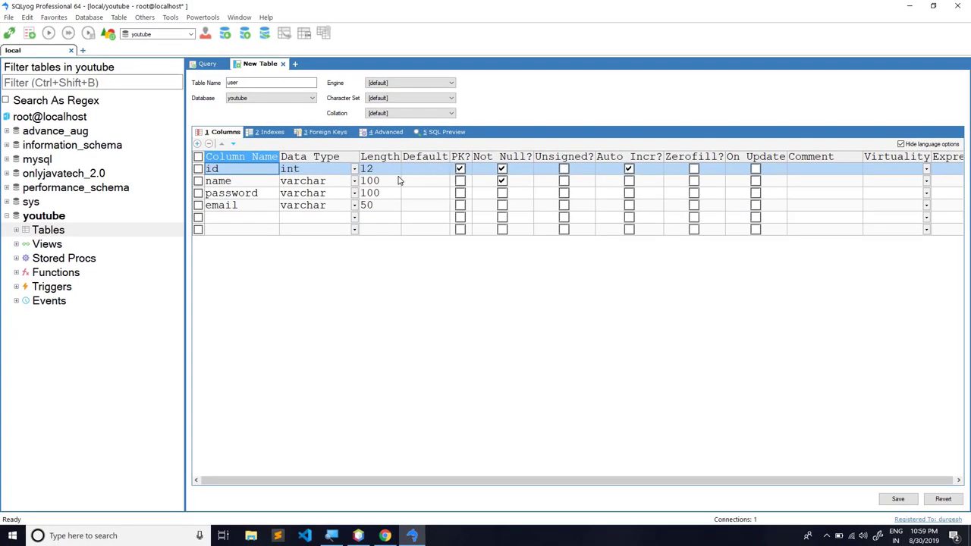
- Save the user table, decline creating more tables, and close its design tab
left_click(385, 536)
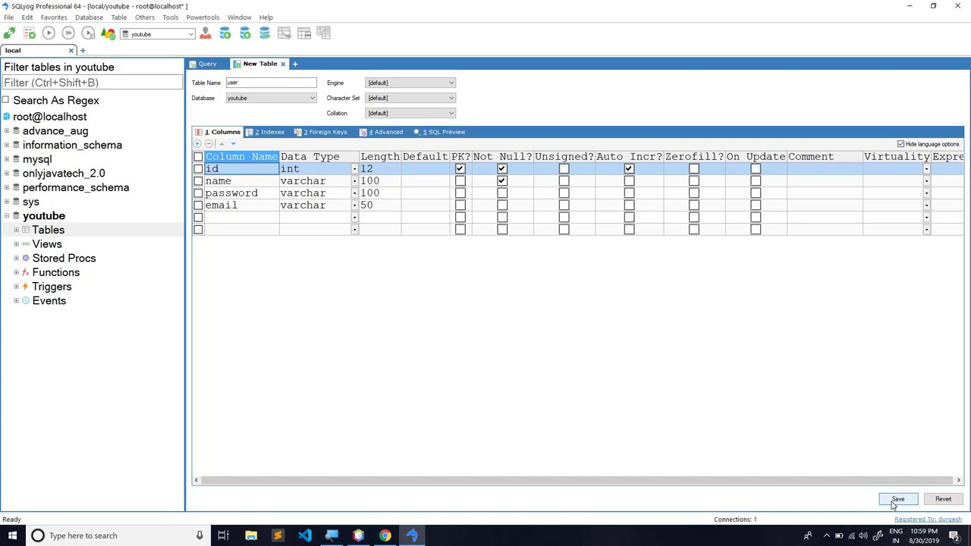
left_click(895, 500)
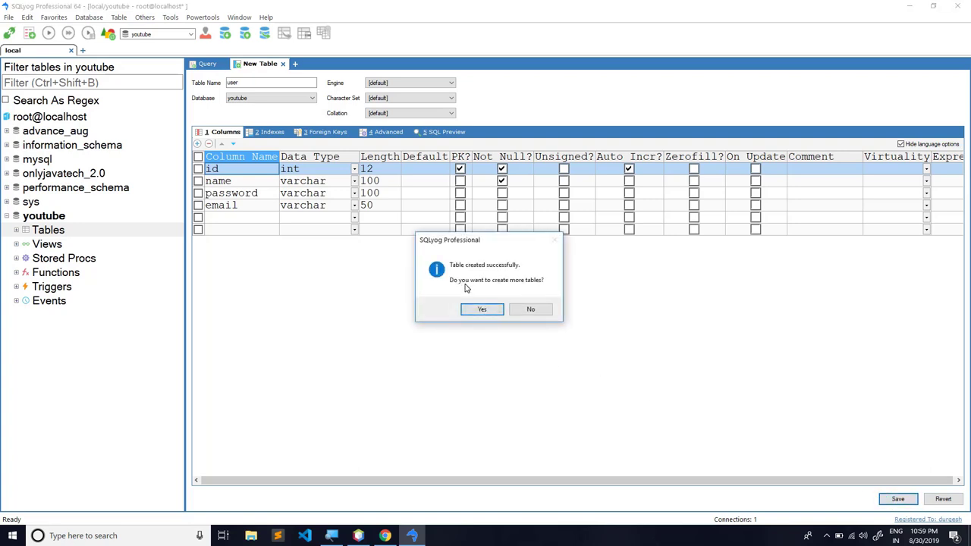
left_click(529, 310)
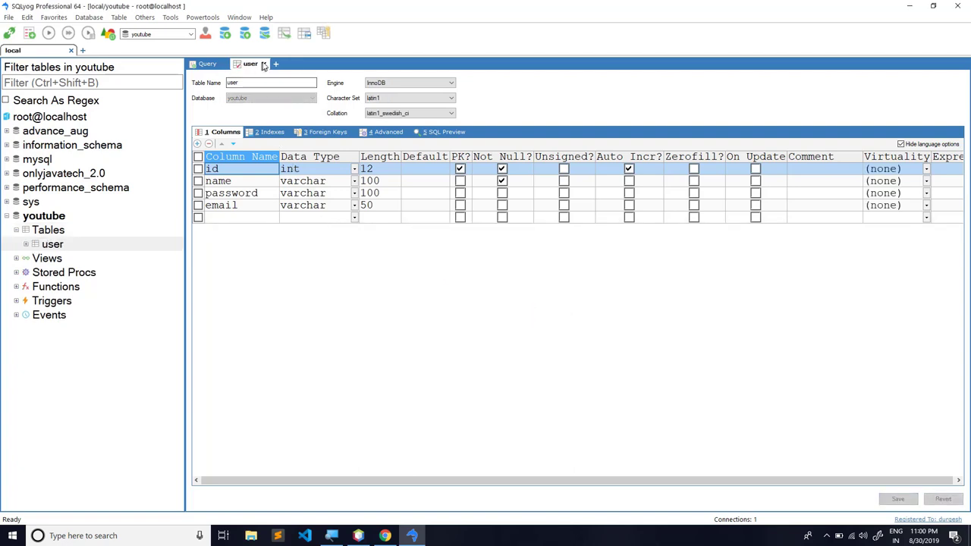
left_click(264, 64)
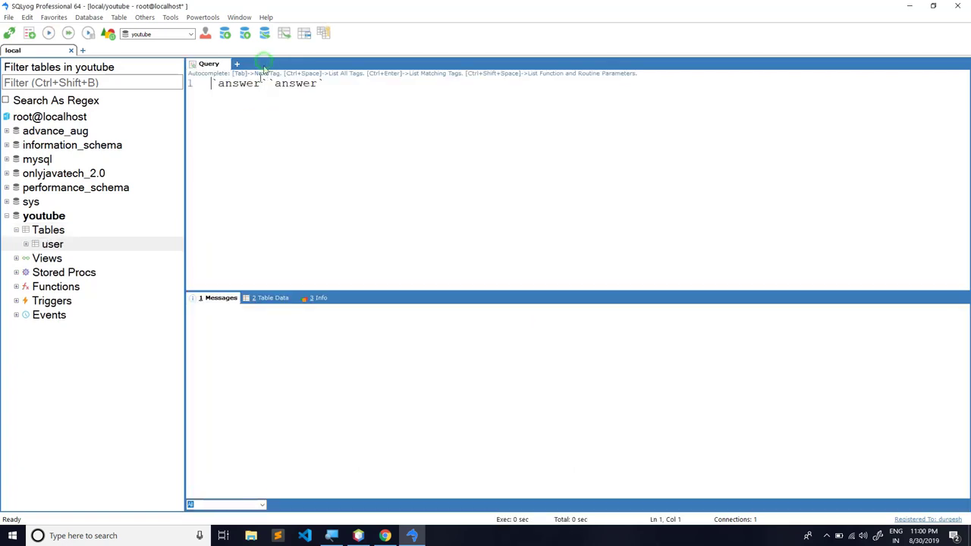
- Open the empty user table's data in a new tab, glance at the signup page, then return to NetBeans
right_click(51, 244)
left_click(71, 282)
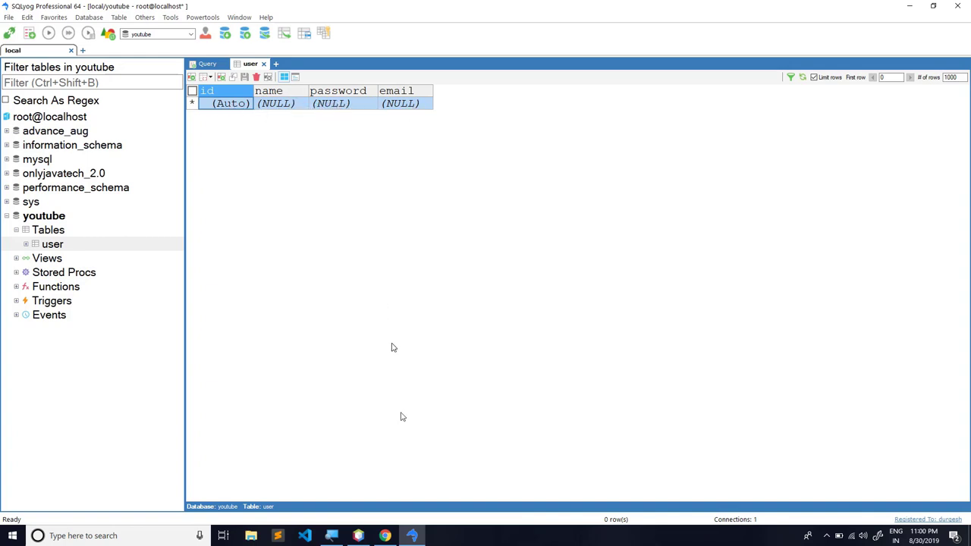
left_click(385, 536)
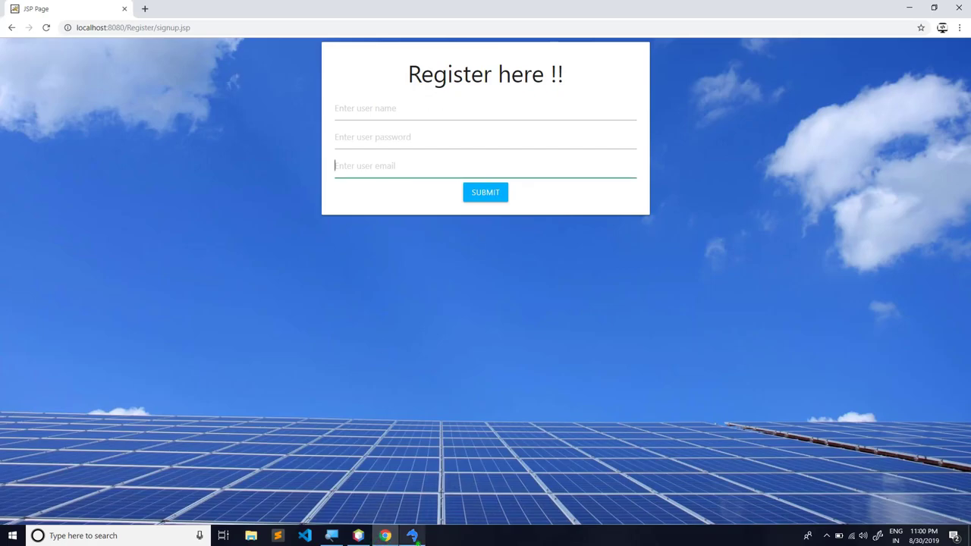
key("alt+Tab")
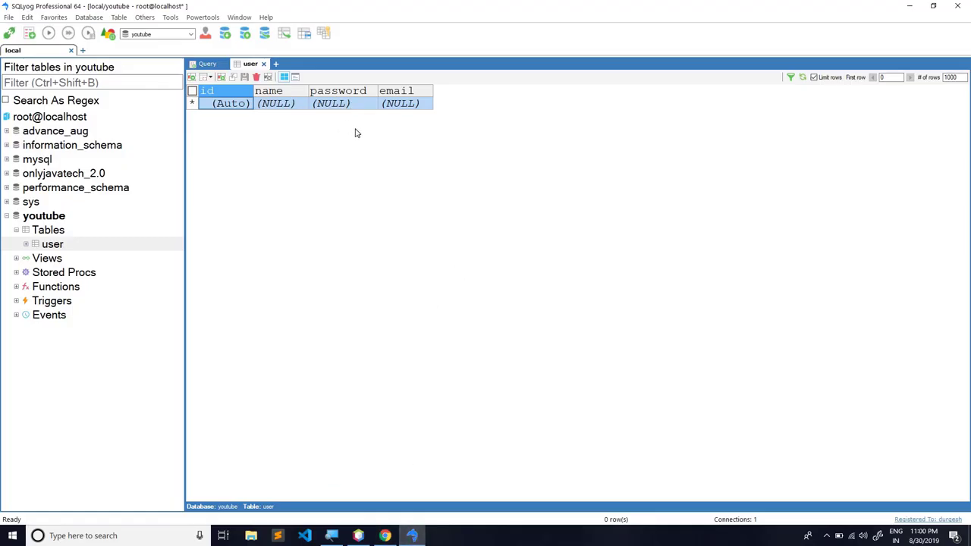
left_click(359, 535)
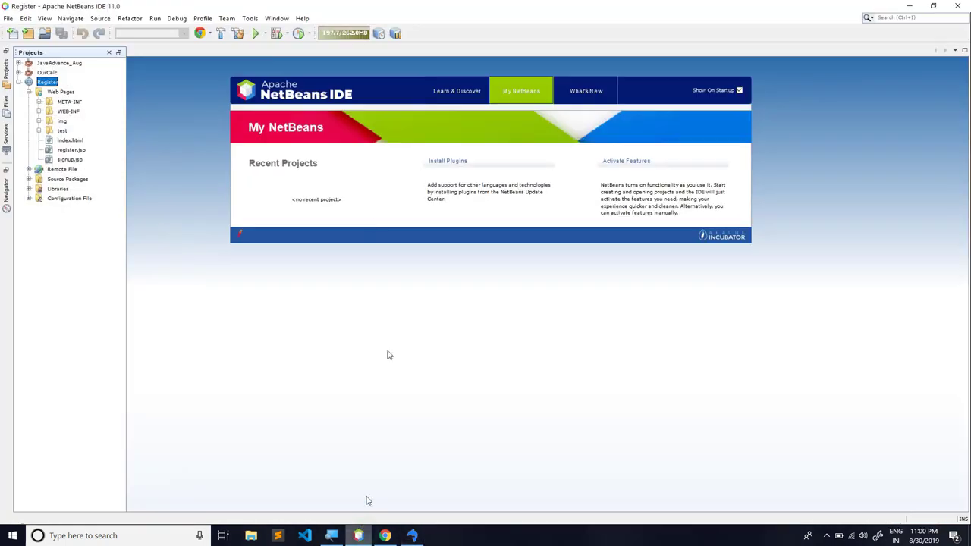
- Open signup.jsp and copy the form's action name Register, then show the project tree
double_click(70, 160)
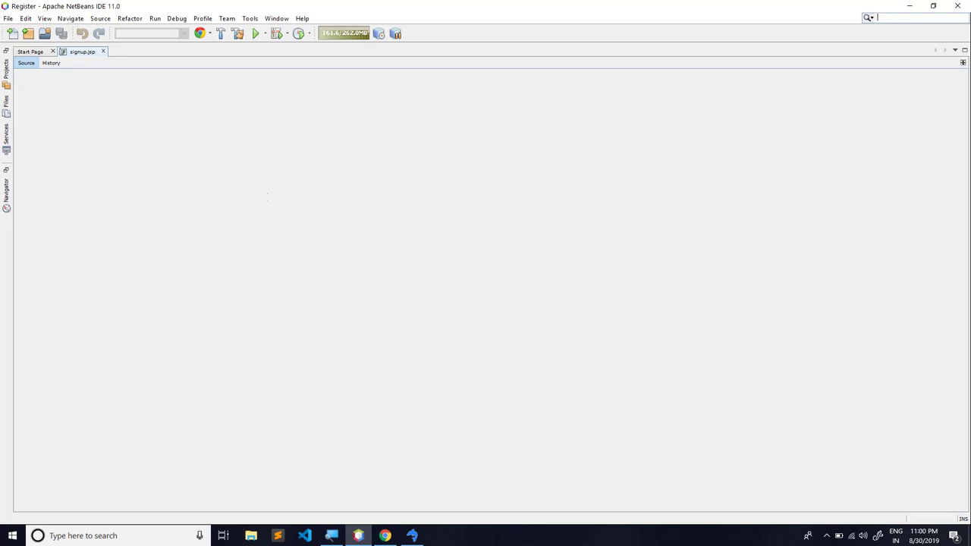
scroll(486, 288, "down", 7)
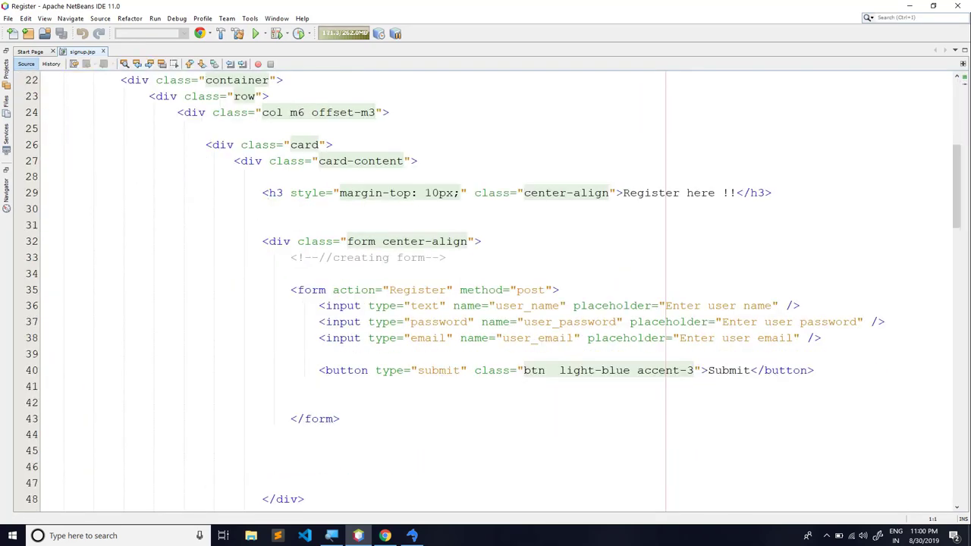
left_click_drag(285, 290, 340, 419)
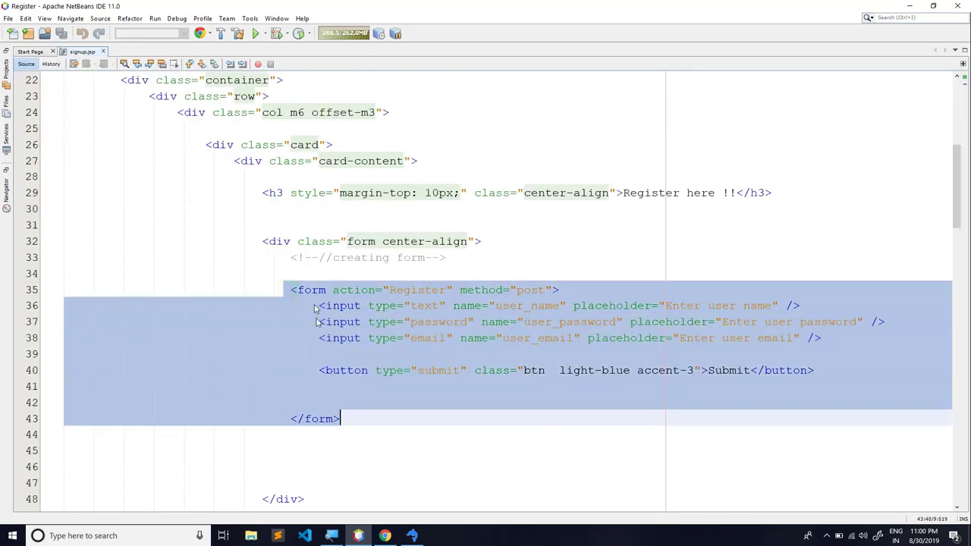
left_click(402, 296)
double_click(406, 293)
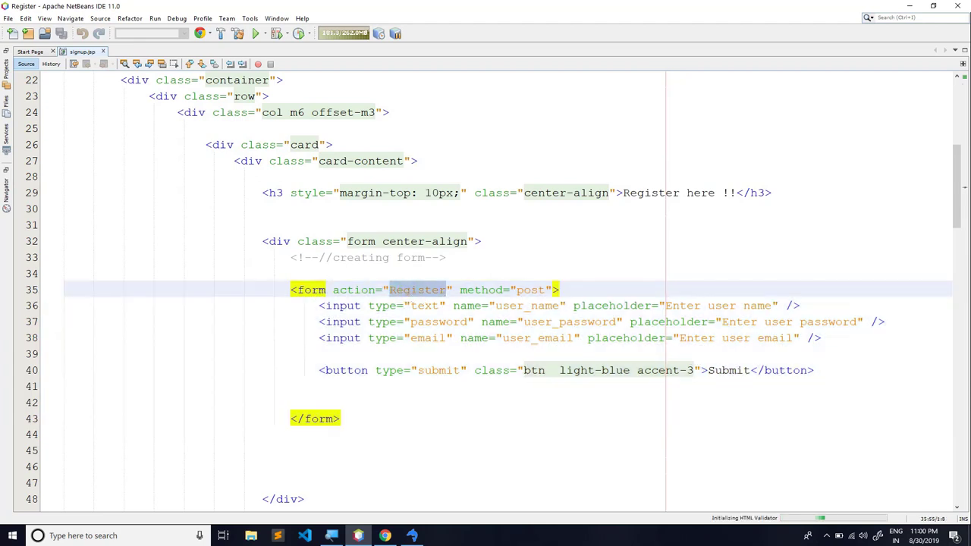
right_click(412, 298)
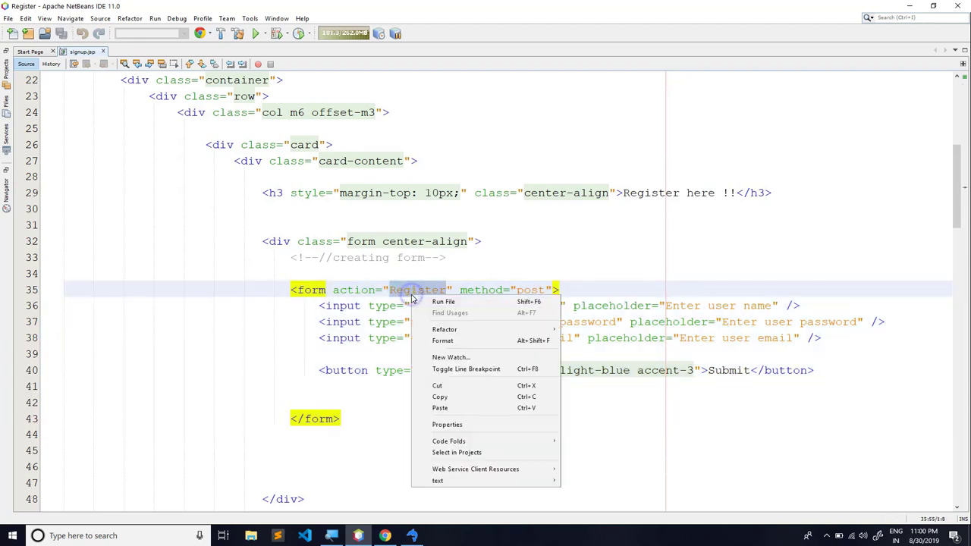
left_click(439, 397)
left_click(6, 105)
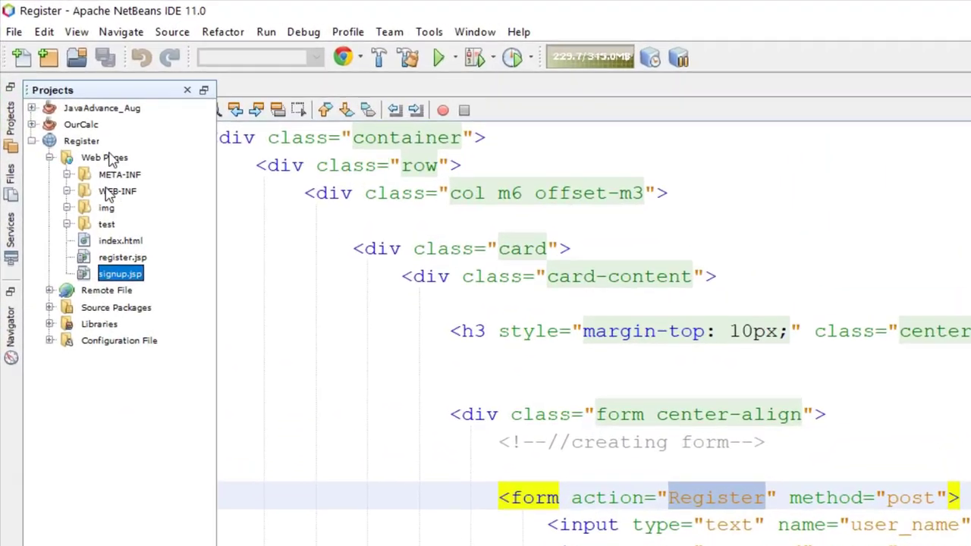
- Expand Source Packages to inspect the existing servlet package
double_click(116, 307)
left_click(110, 324)
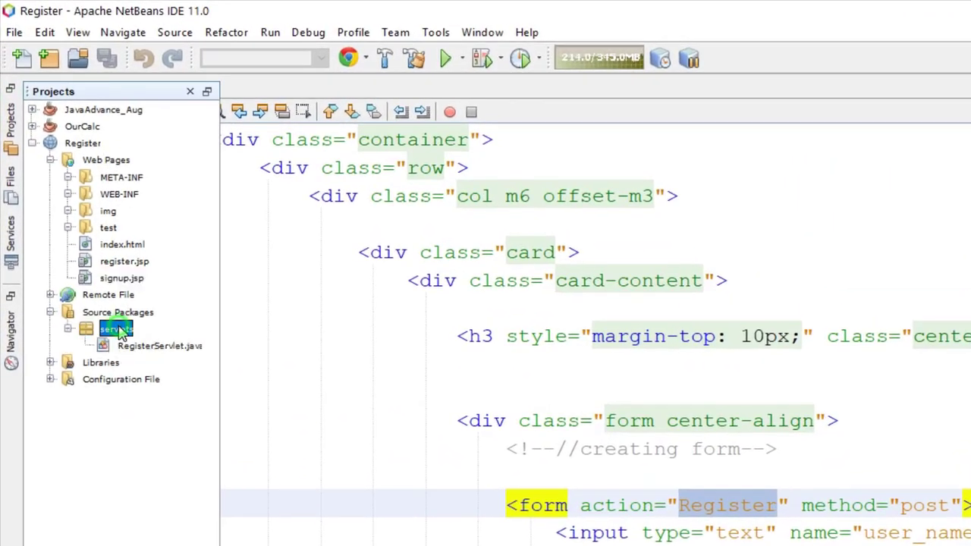
double_click(114, 326)
- Add a new Java package named com.user under Source Packages
right_click(115, 312)
mouse_move(171, 319)
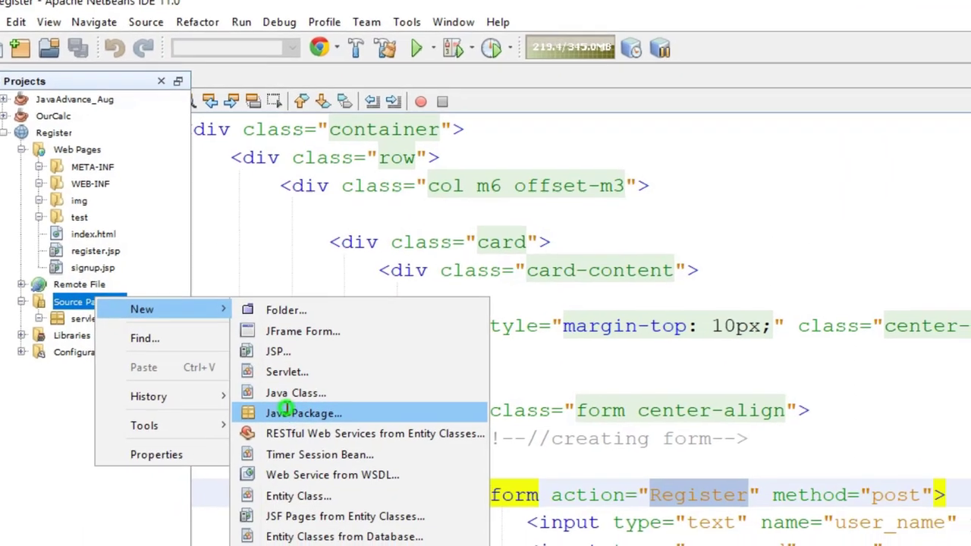
left_click(328, 423)
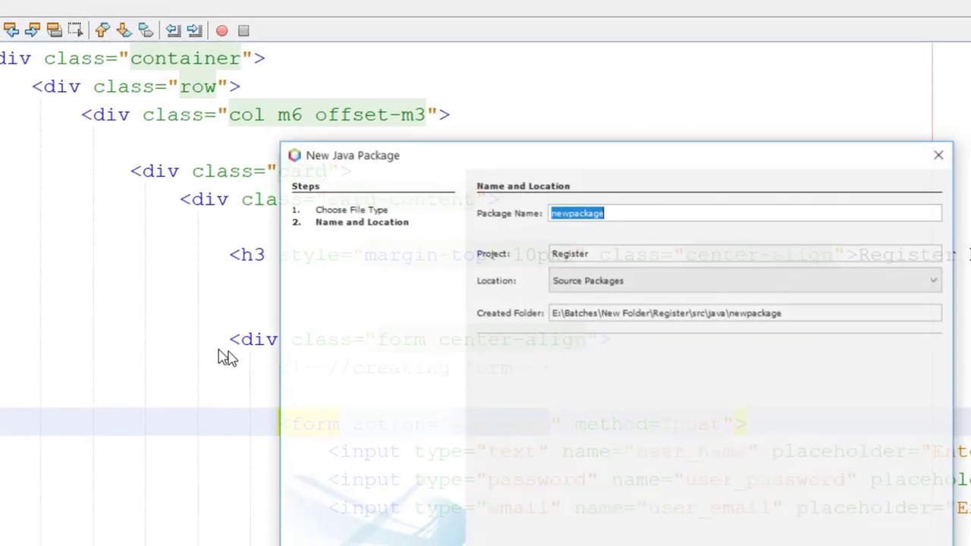
type("com.")
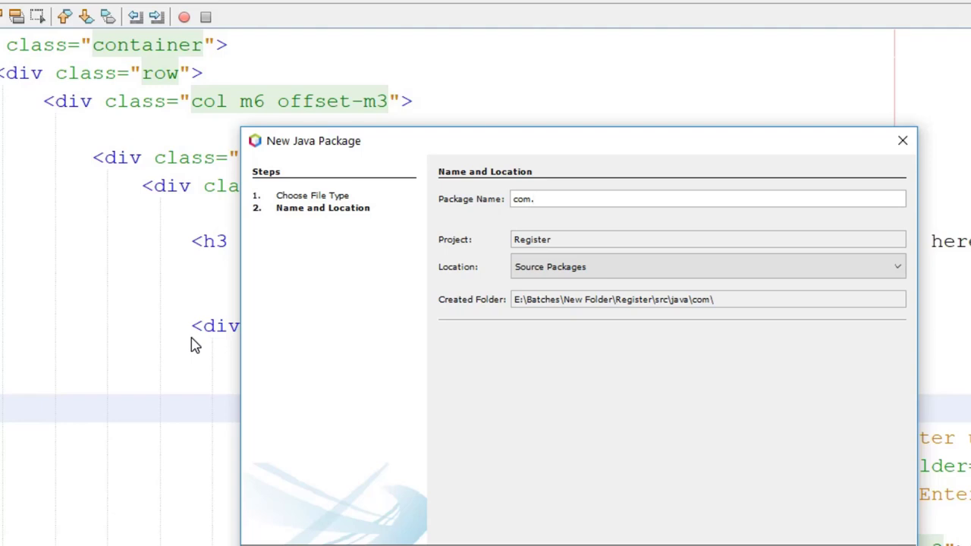
type("user")
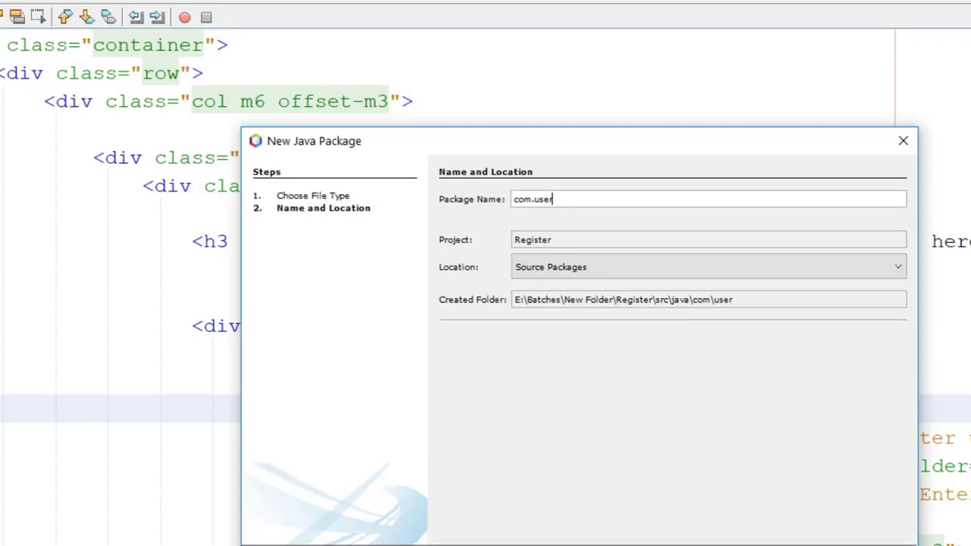
key("Return")
right_click(4, 288)
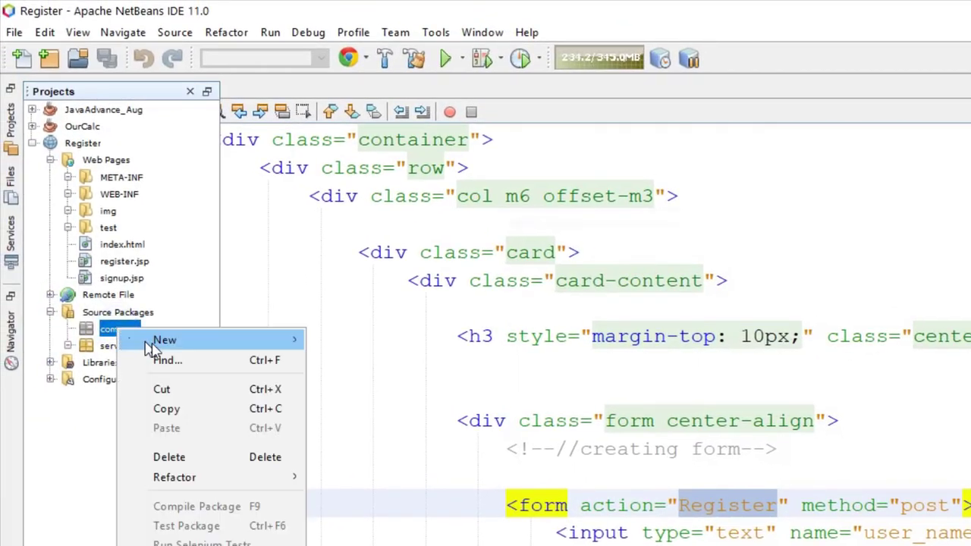
- Start a new servlet in com.user with the class name Register
mouse_move(48, 299)
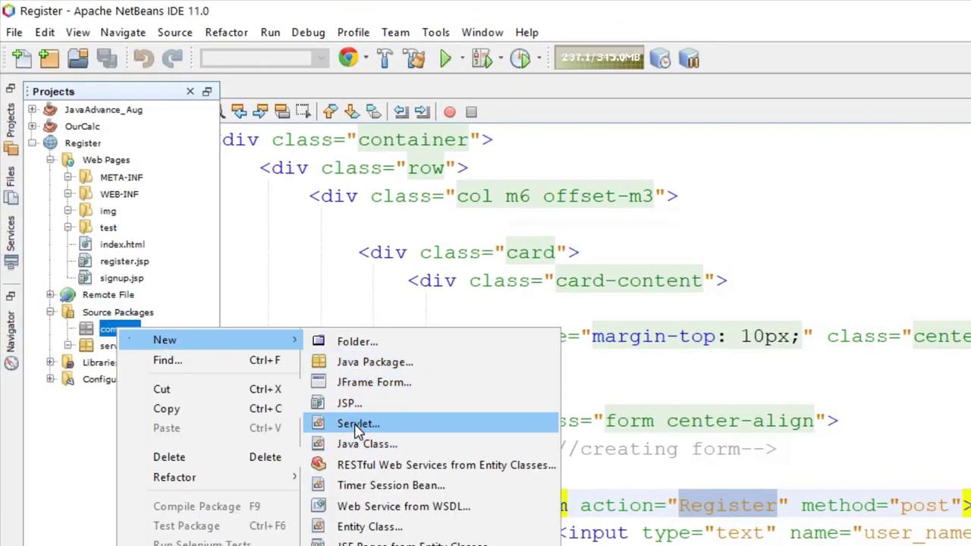
left_click(382, 425)
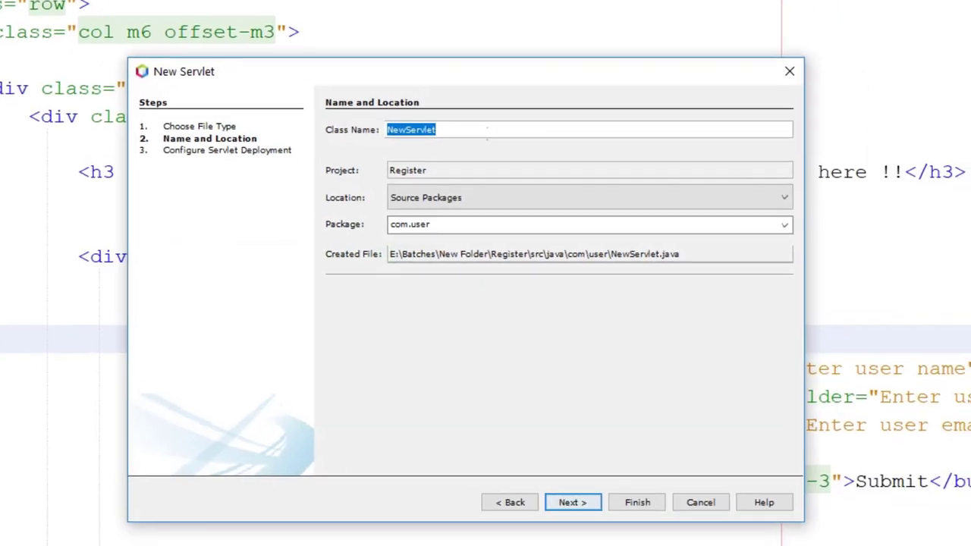
type("Register")
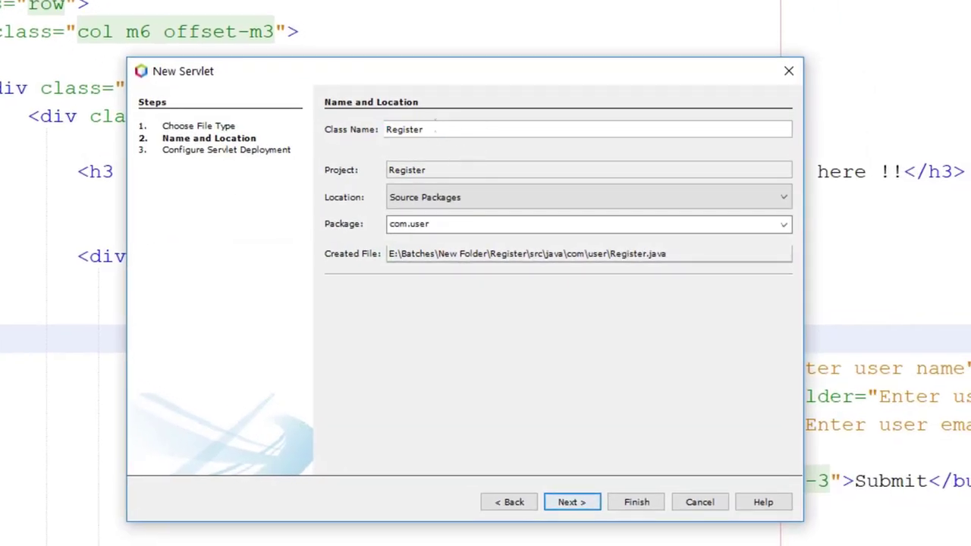
left_click_drag(433, 129, 383, 129)
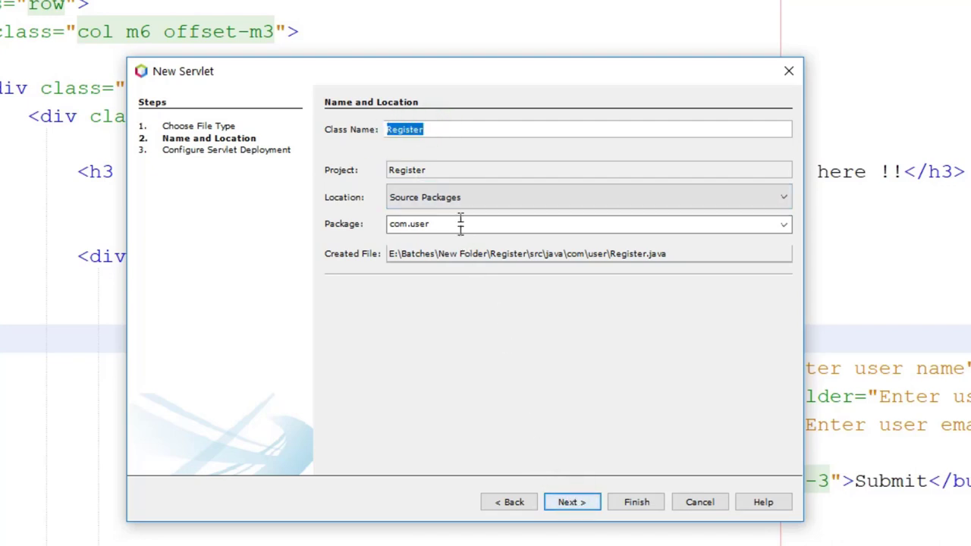
- Add the servlet to web.xml with URL pattern /Register and finish creating it
left_click(571, 503)
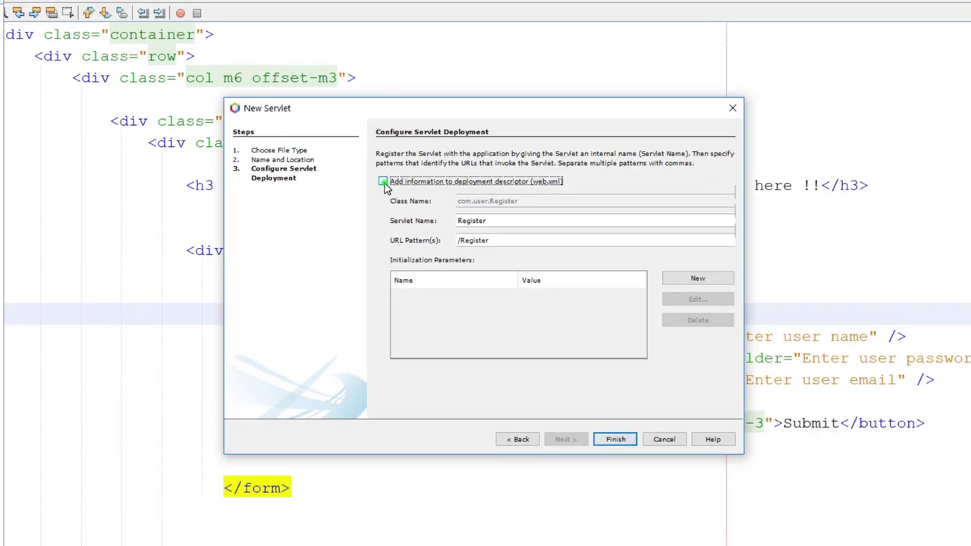
left_click(384, 182)
double_click(465, 241)
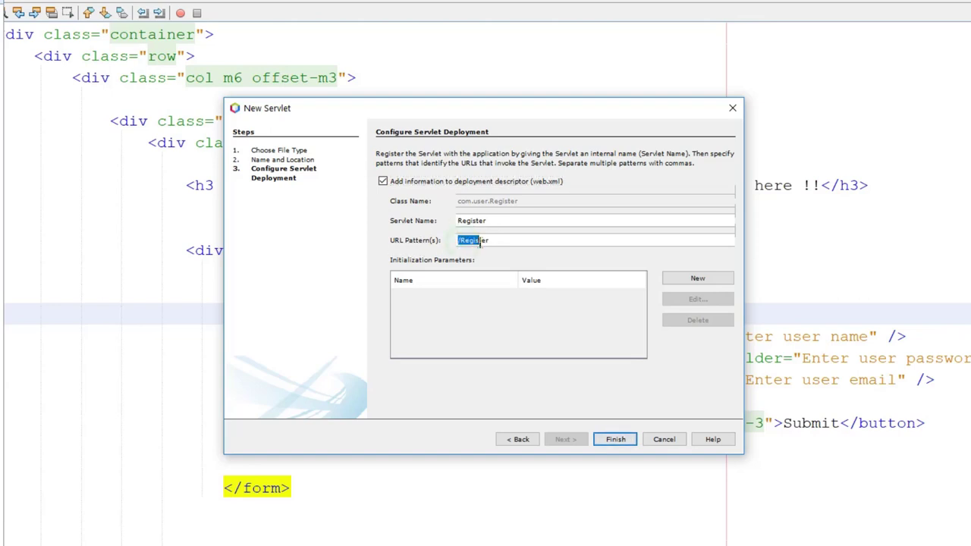
left_click(494, 241)
left_click_drag(494, 241, 465, 240)
left_click_drag(427, 113, 717, 205)
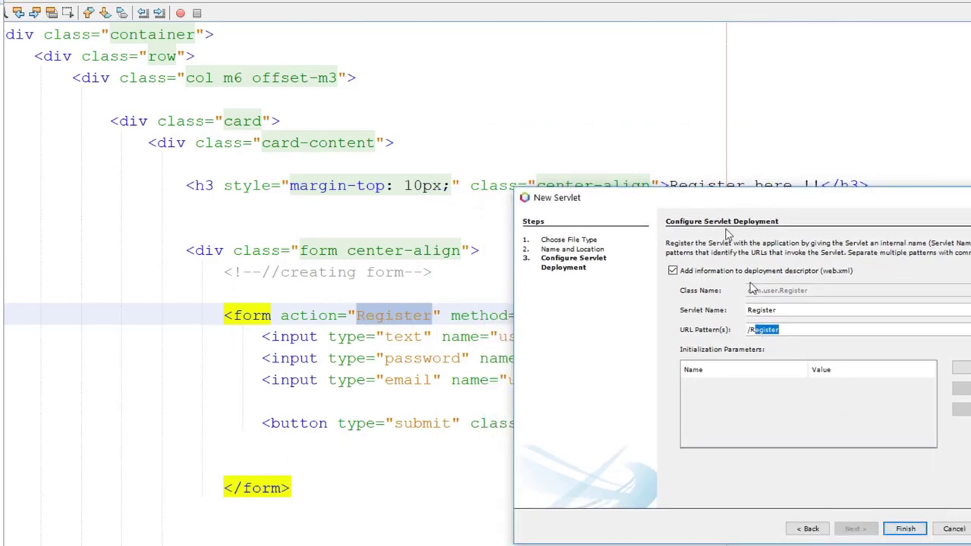
left_click_drag(696, 202, 453, 131)
left_click(663, 458)
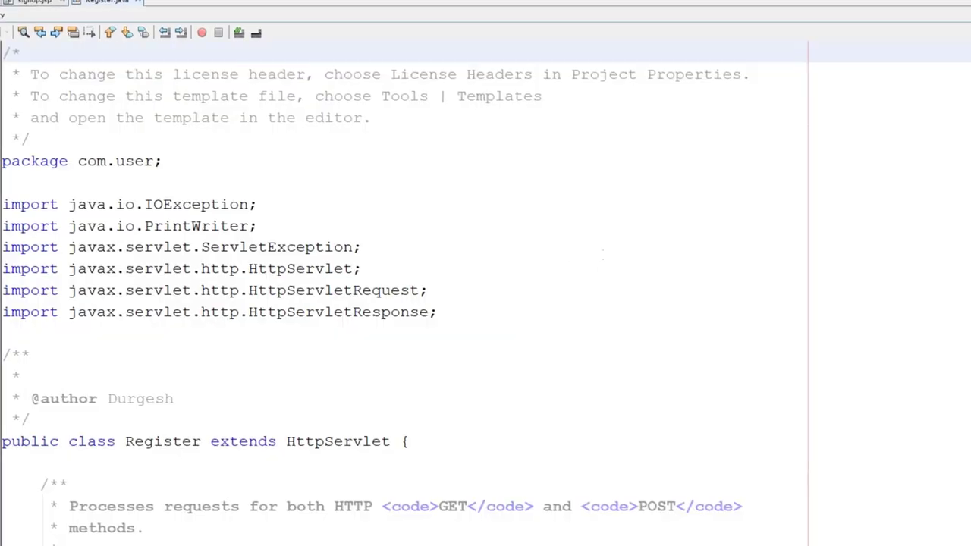
- Delete the sample "Servlet Register at" h1 println line and leave blank lines
scroll(447, 251, "down", 4)
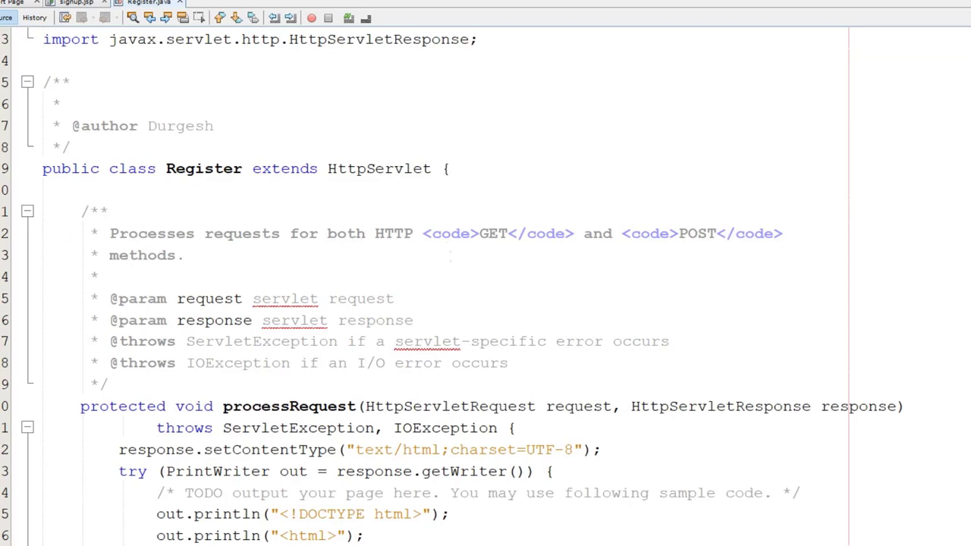
scroll(451, 258, "down", 4)
left_click_drag(154, 388, 902, 384)
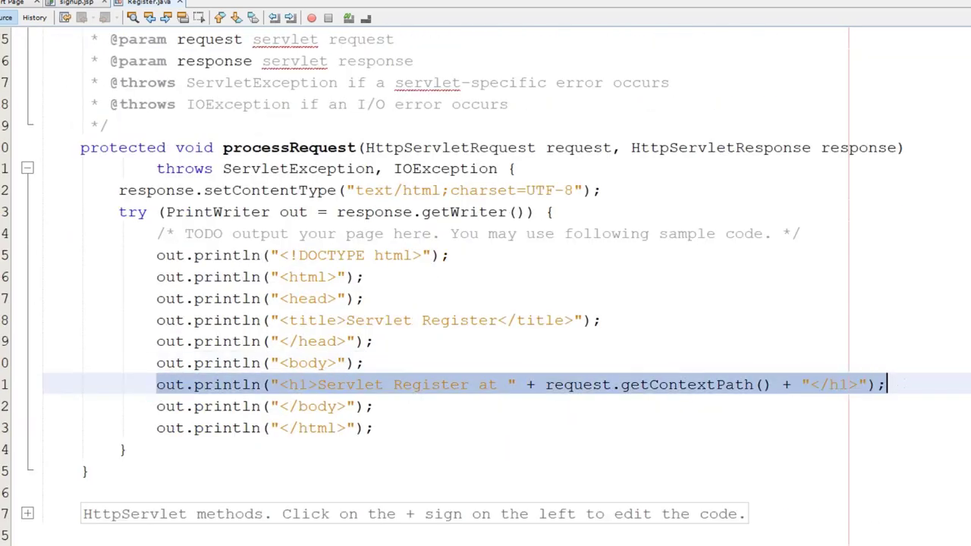
key("BackSpace")
key("Return")
key("Return")
key("Return")
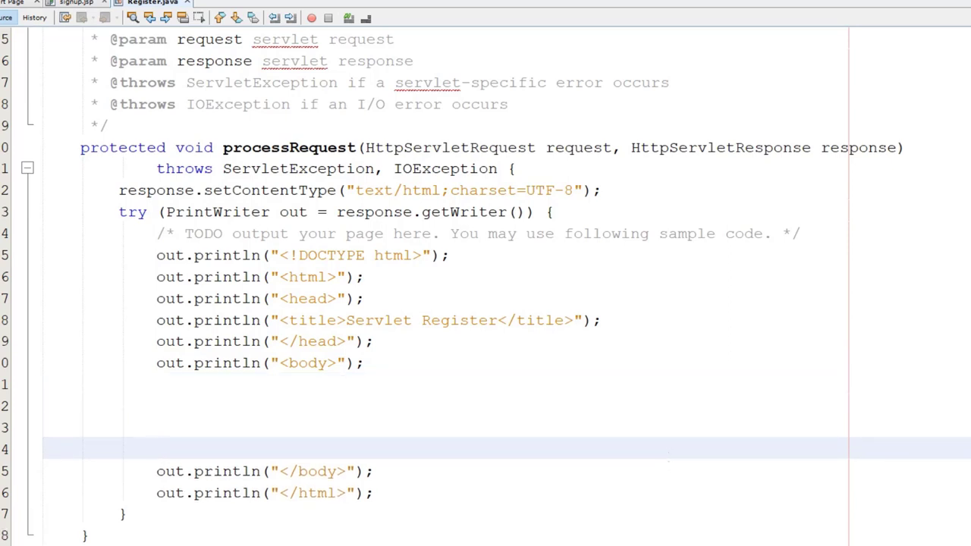